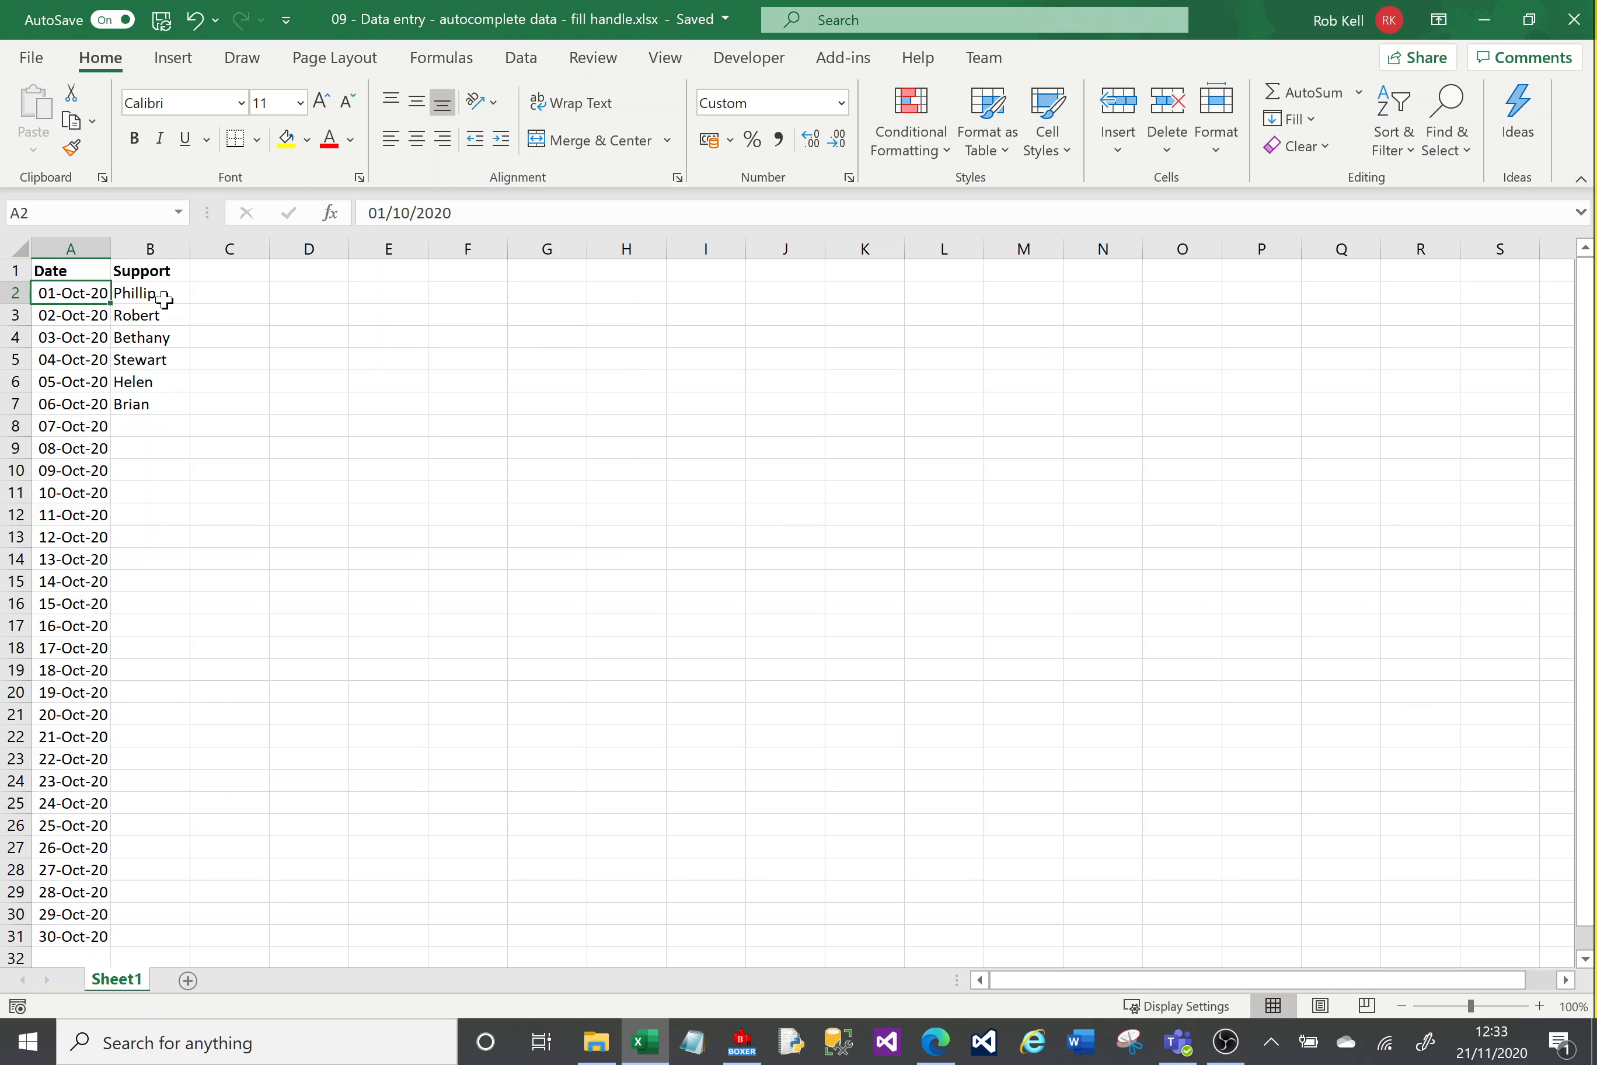
# Step: Enter Phillip in B8 and Stewart in B9 by accepting the autocomplete suggestions
pyautogui.click(154, 428)
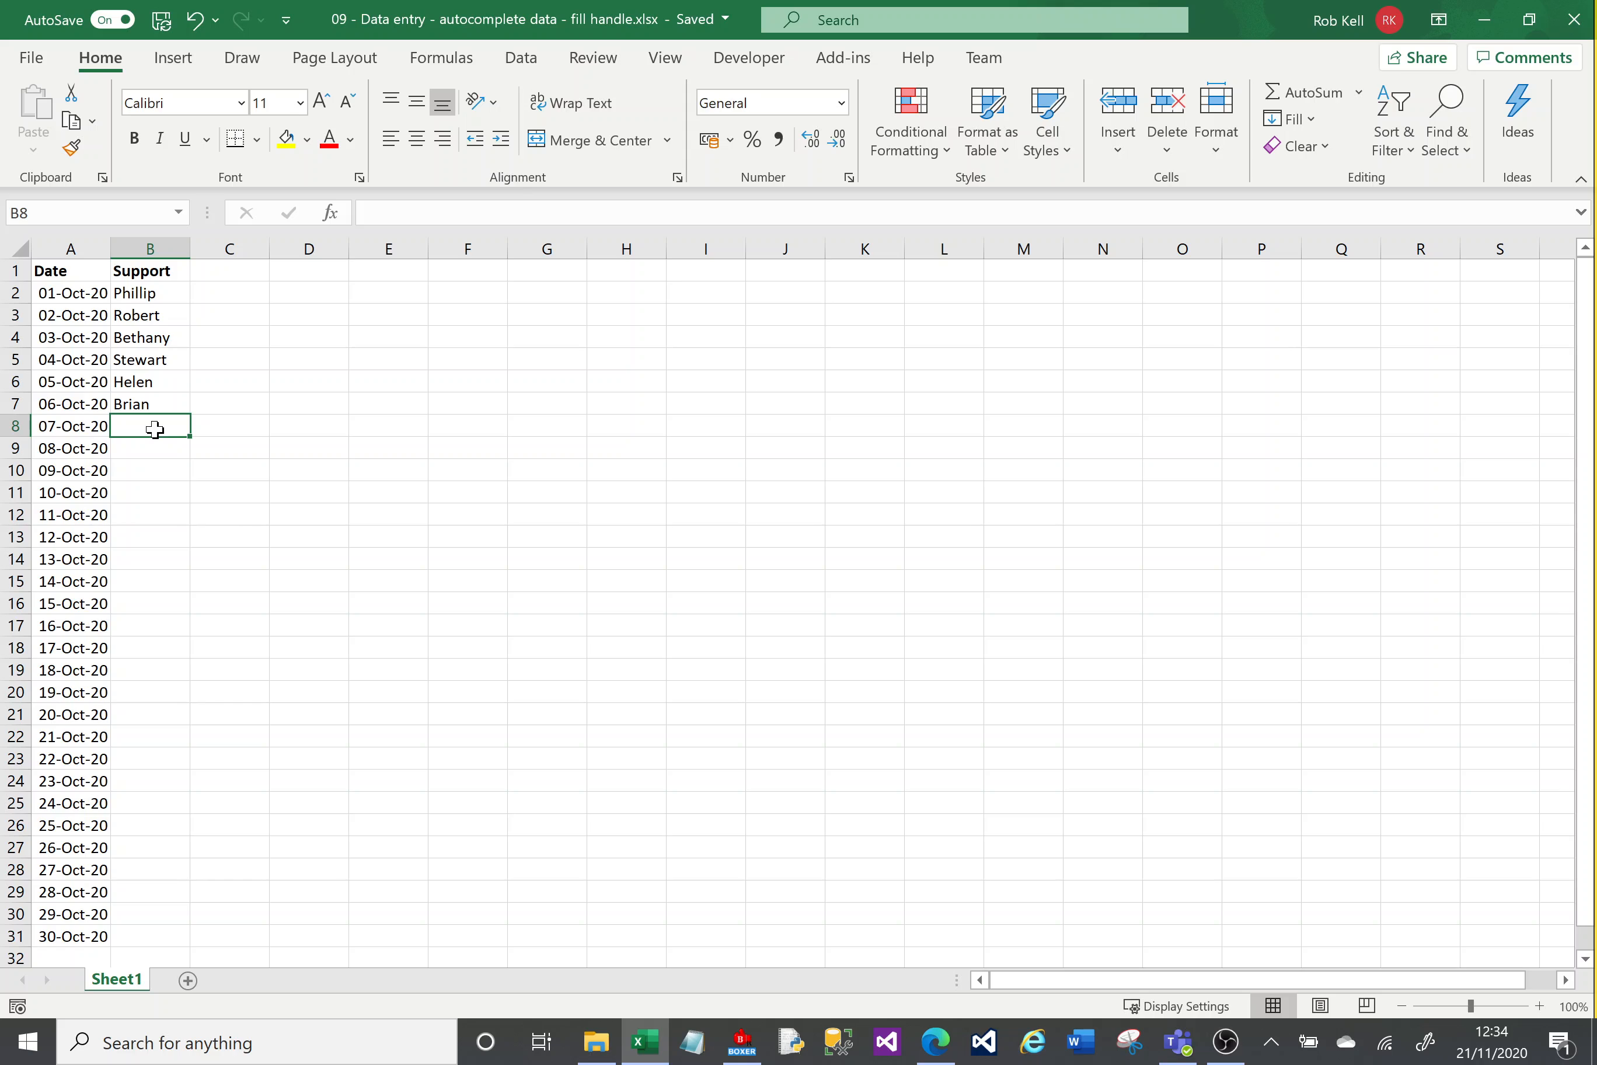
pyautogui.write('Phillip')
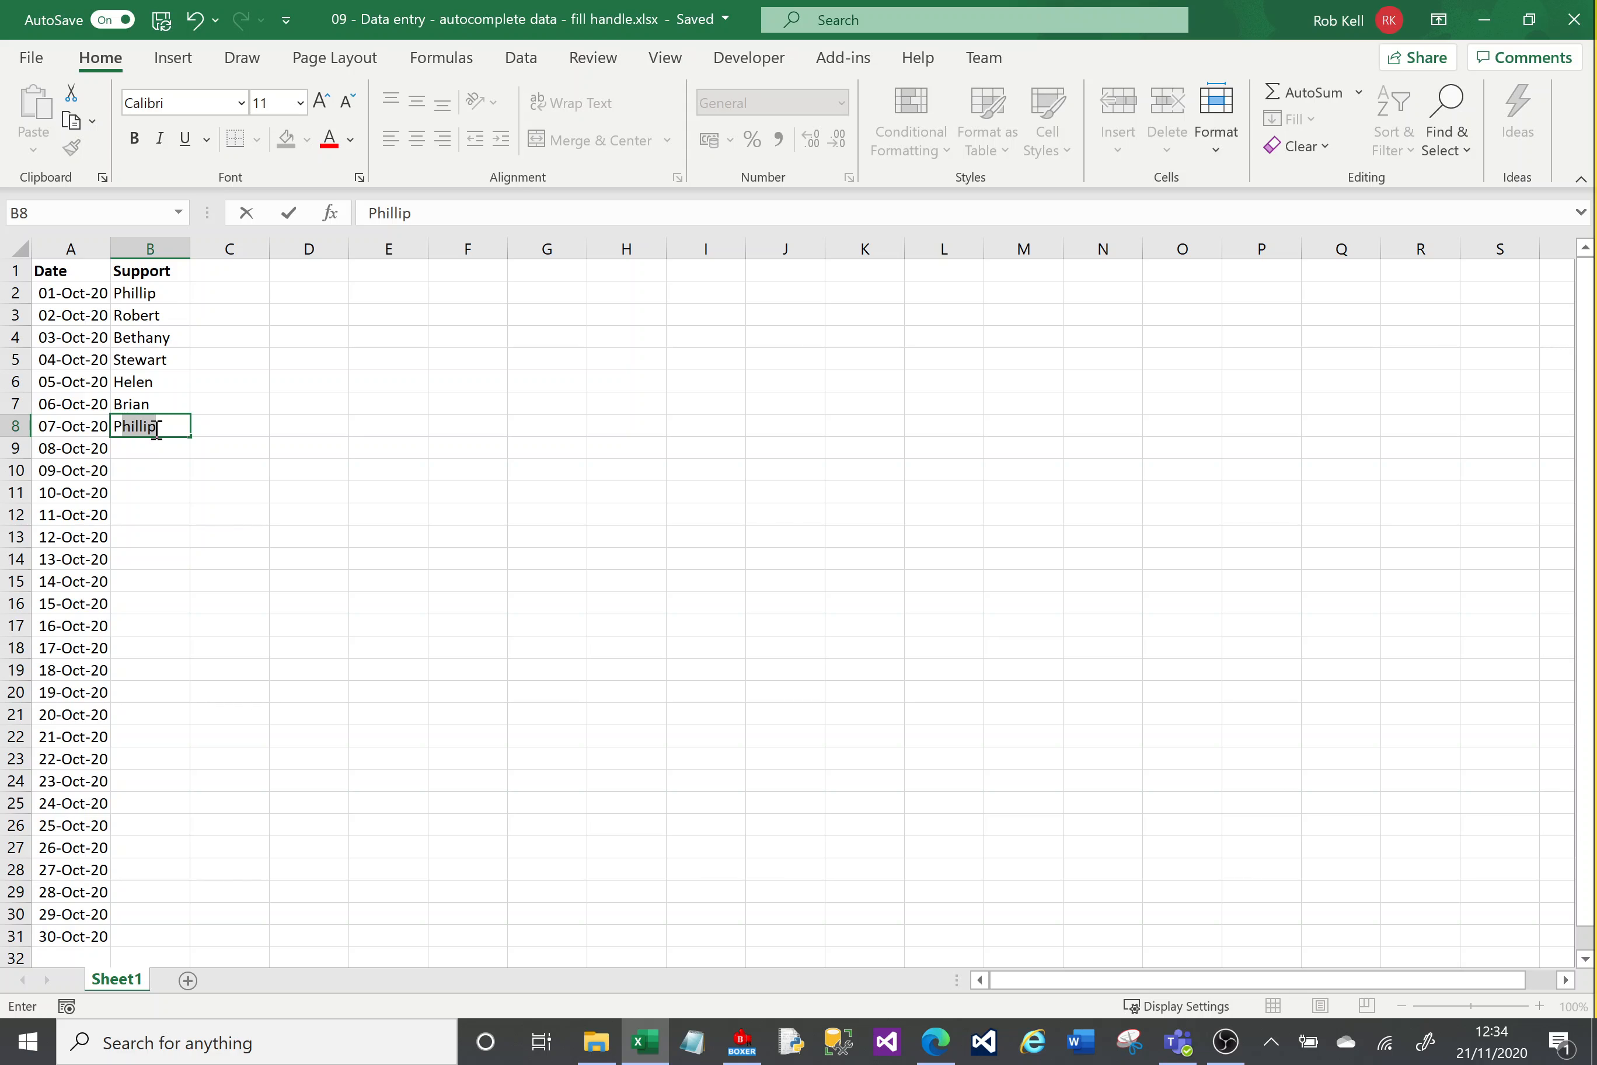
pyautogui.press('Return')
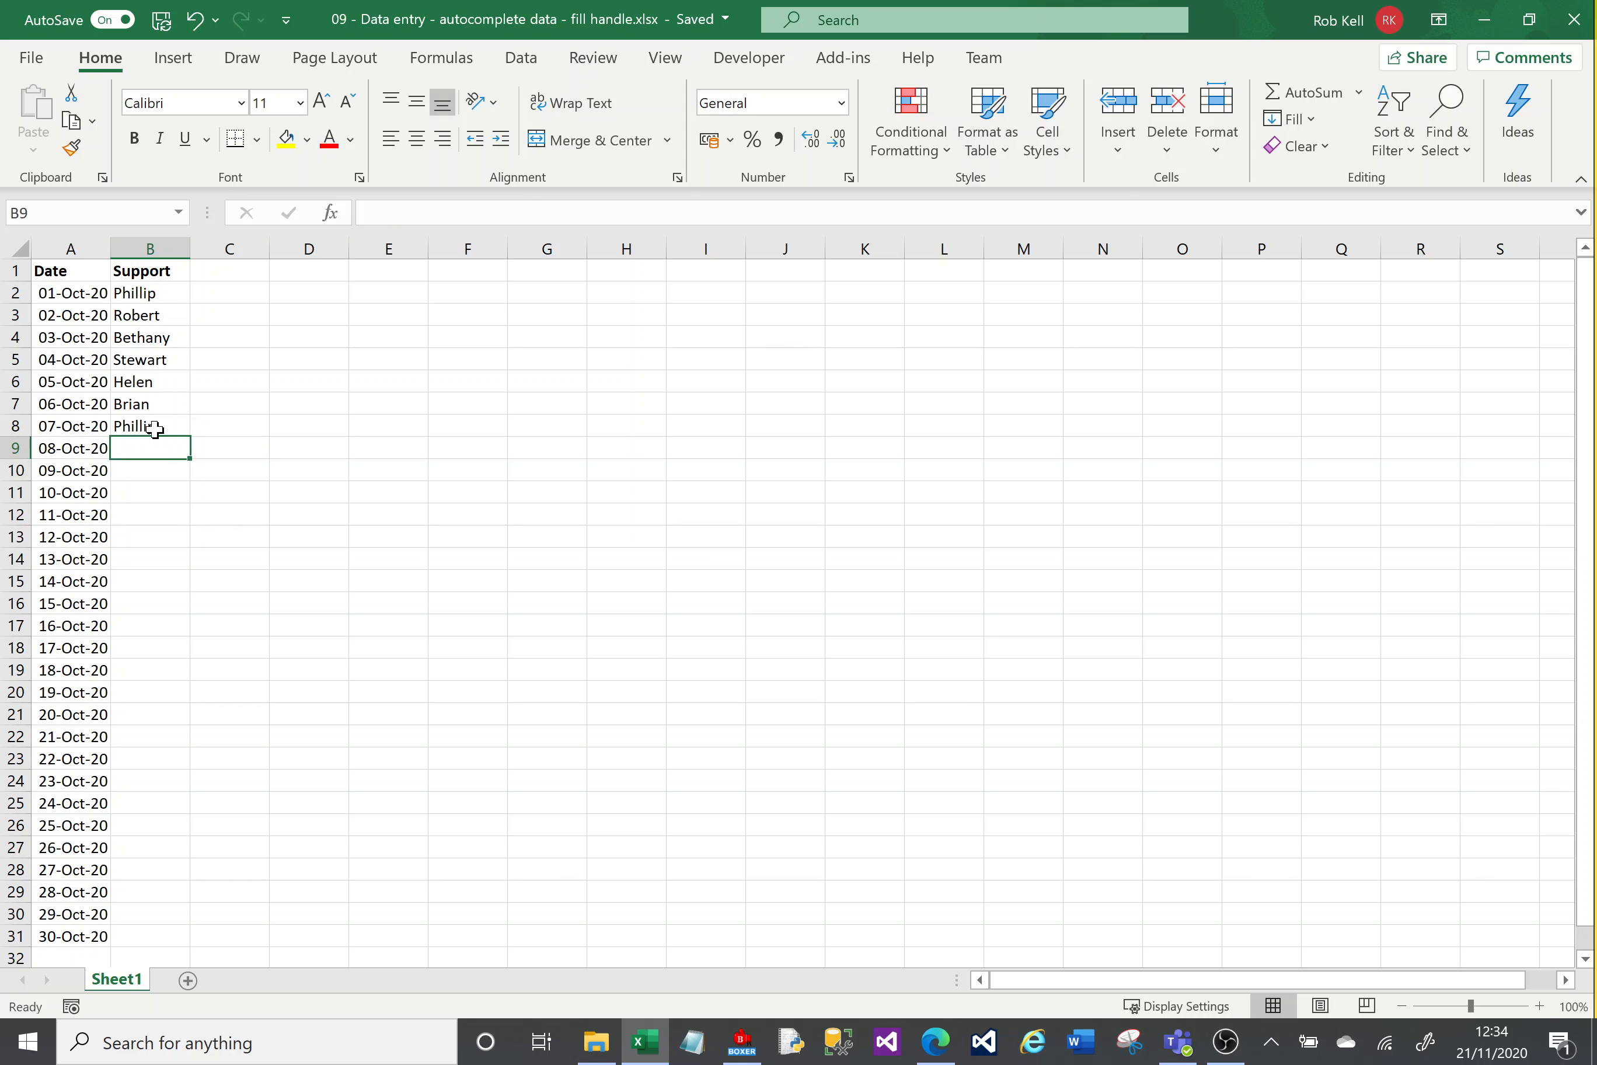
pyautogui.write('Stewart')
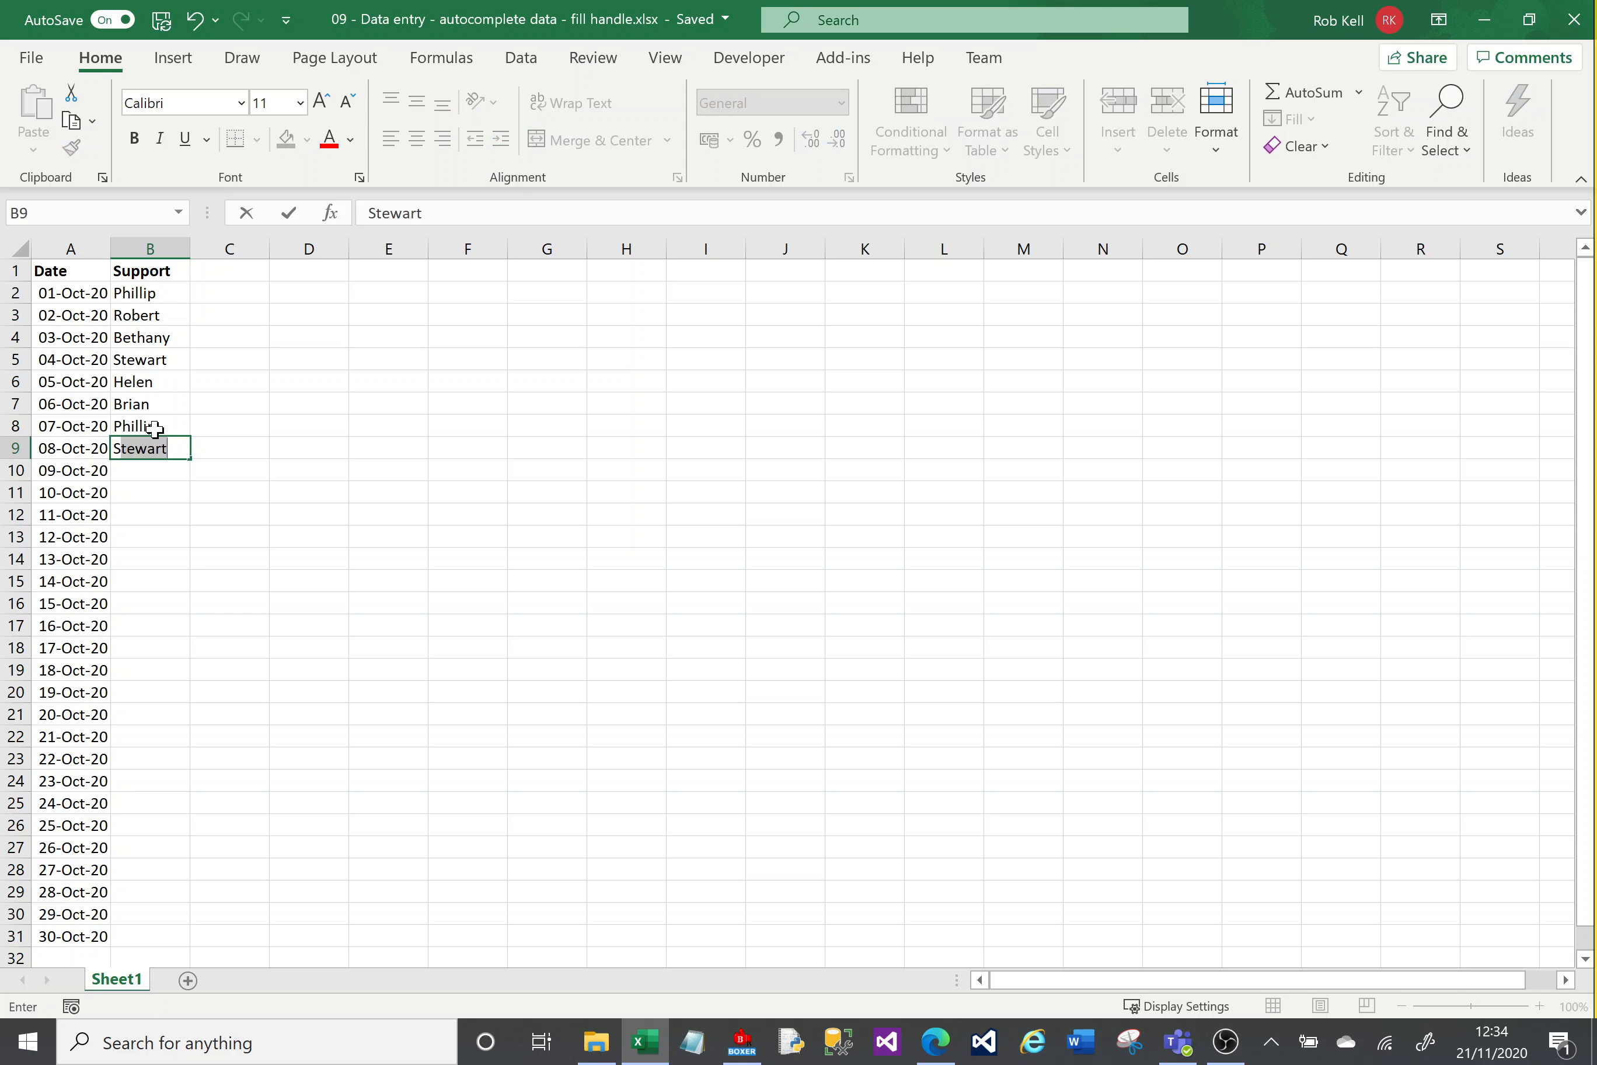
pyautogui.press('Return')
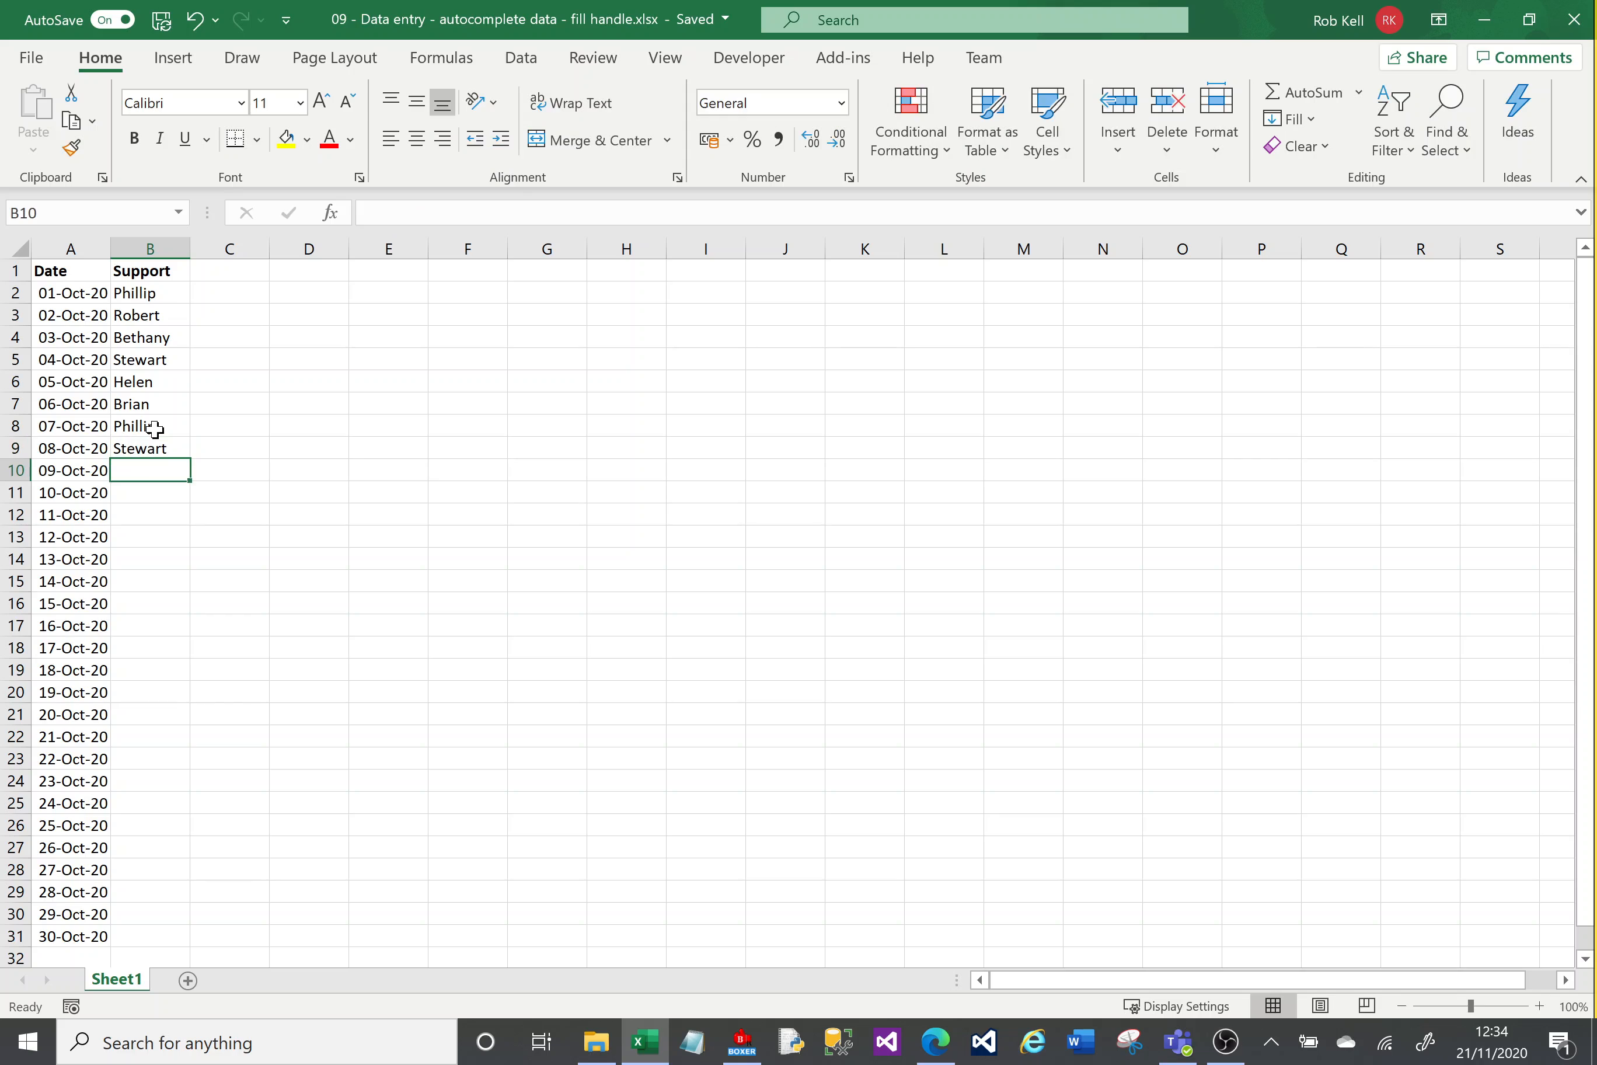
# Step: Enter Bethany in B10 and Trevor in B11 and B12 using autocomplete
pyautogui.write('B')
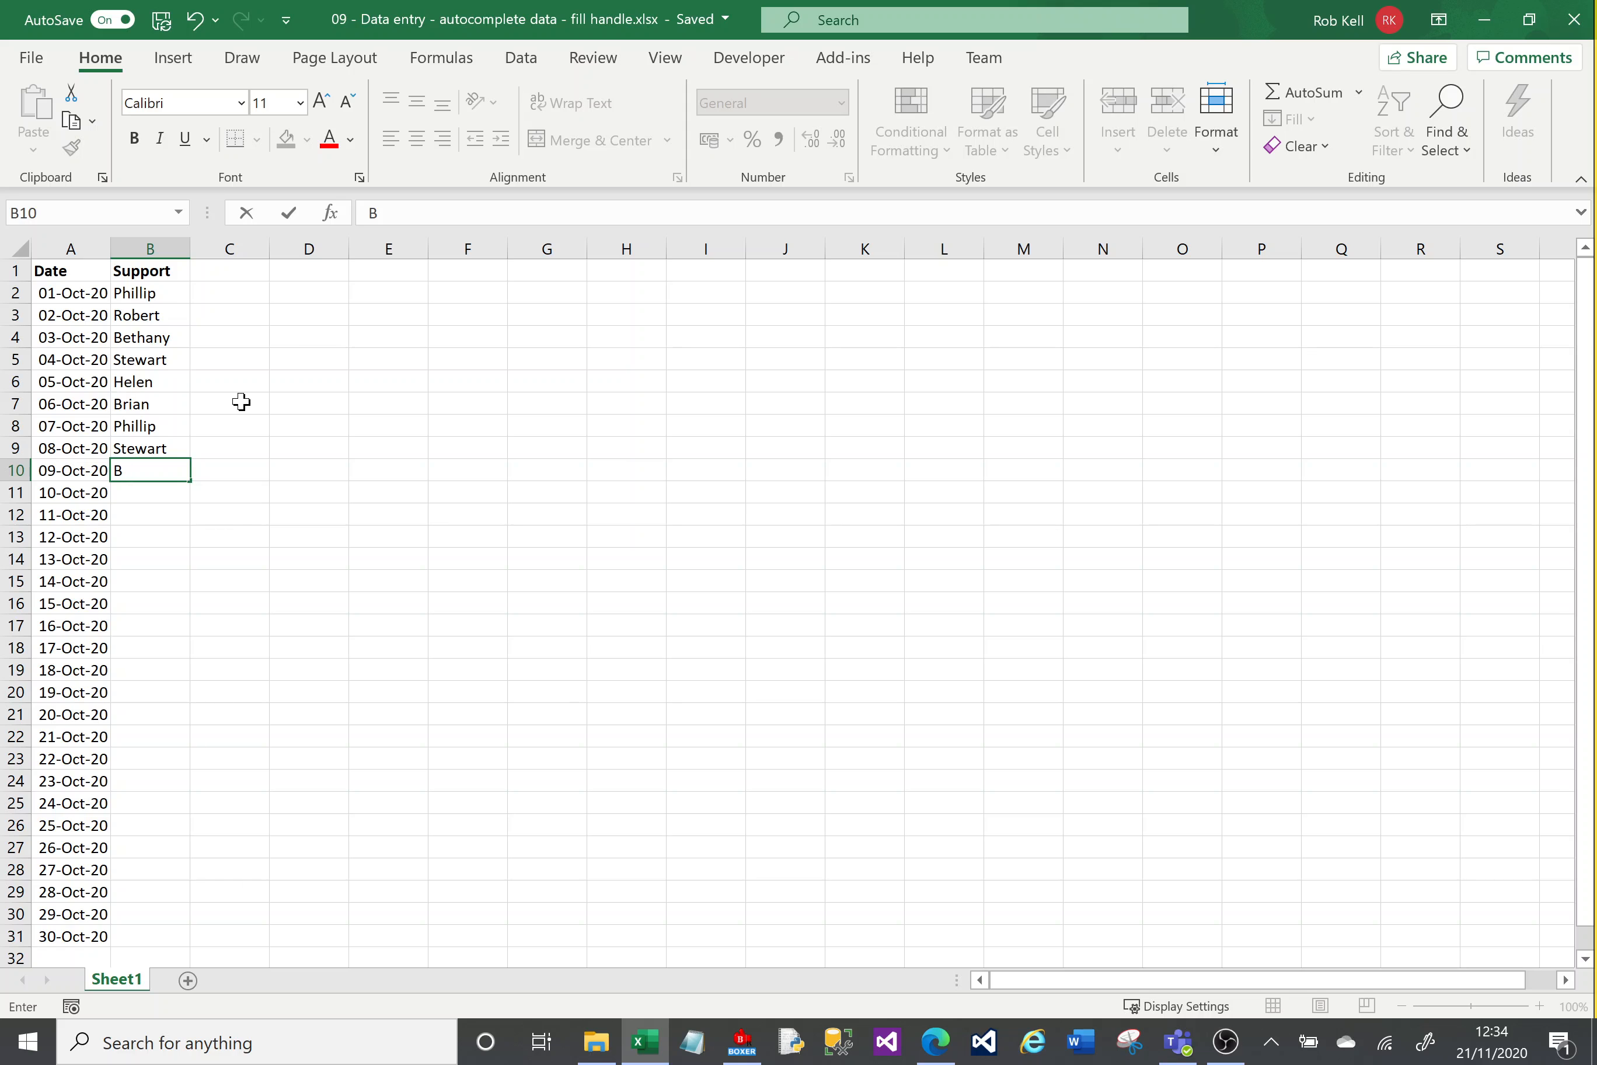
pyautogui.write('e')
pyautogui.press('Return')
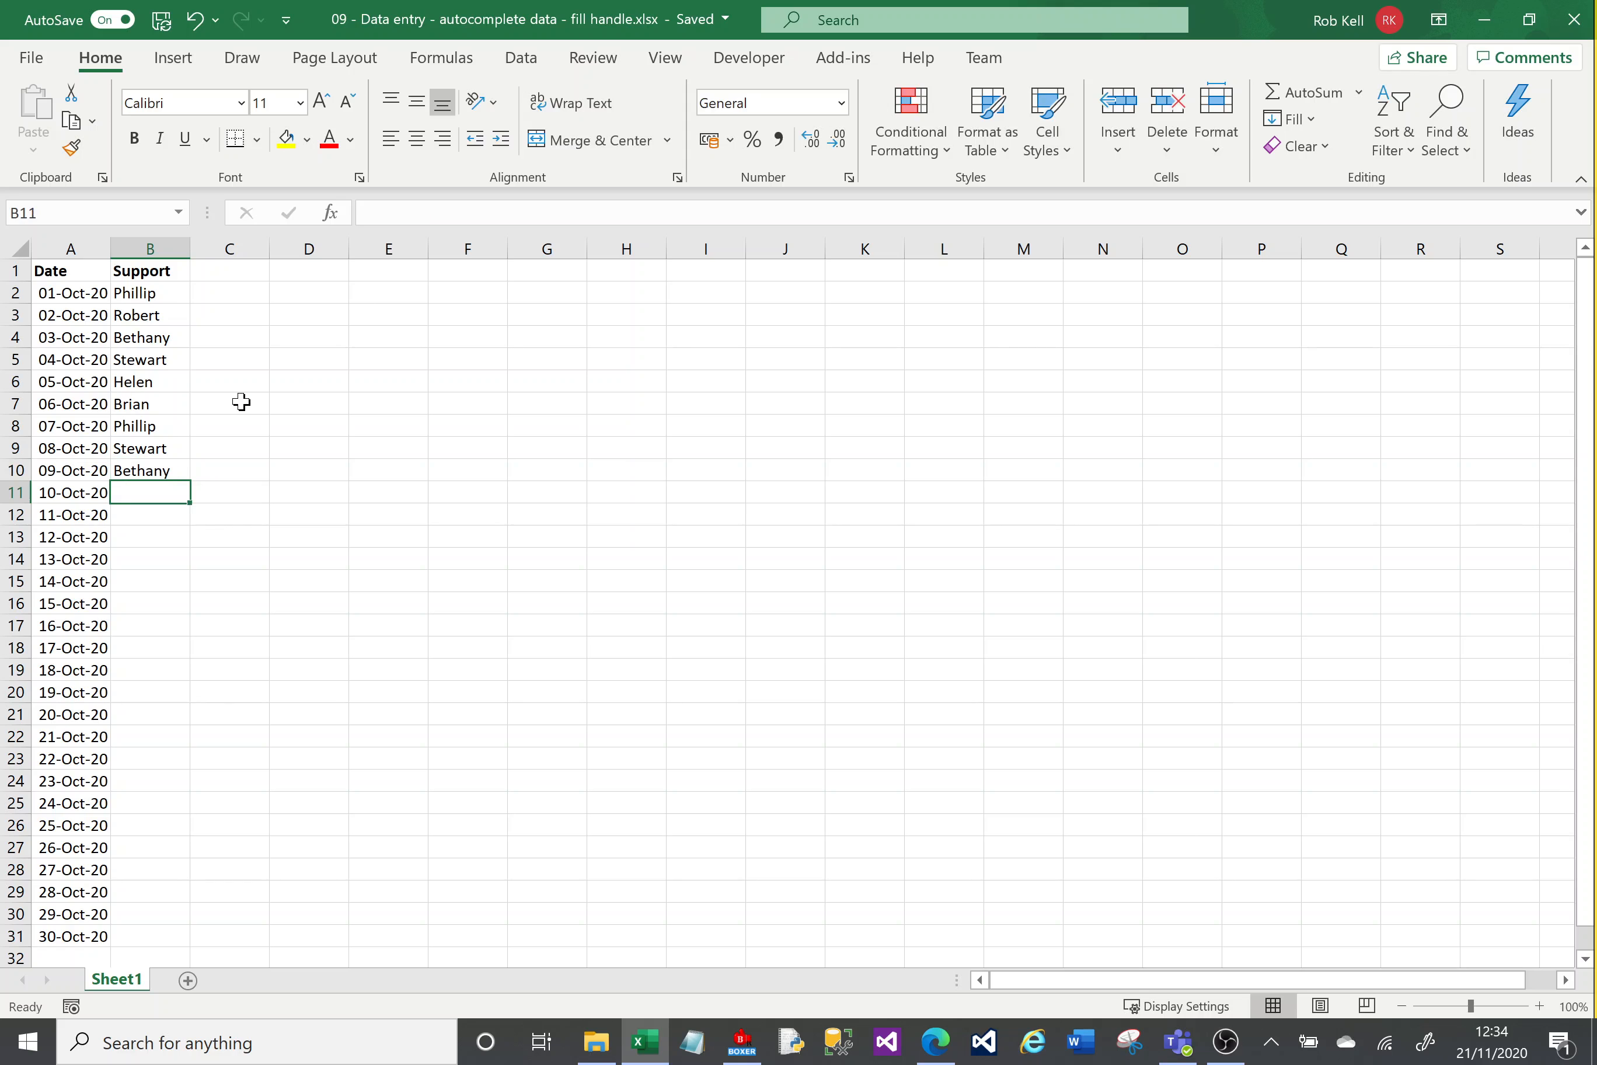
pyautogui.write('T')
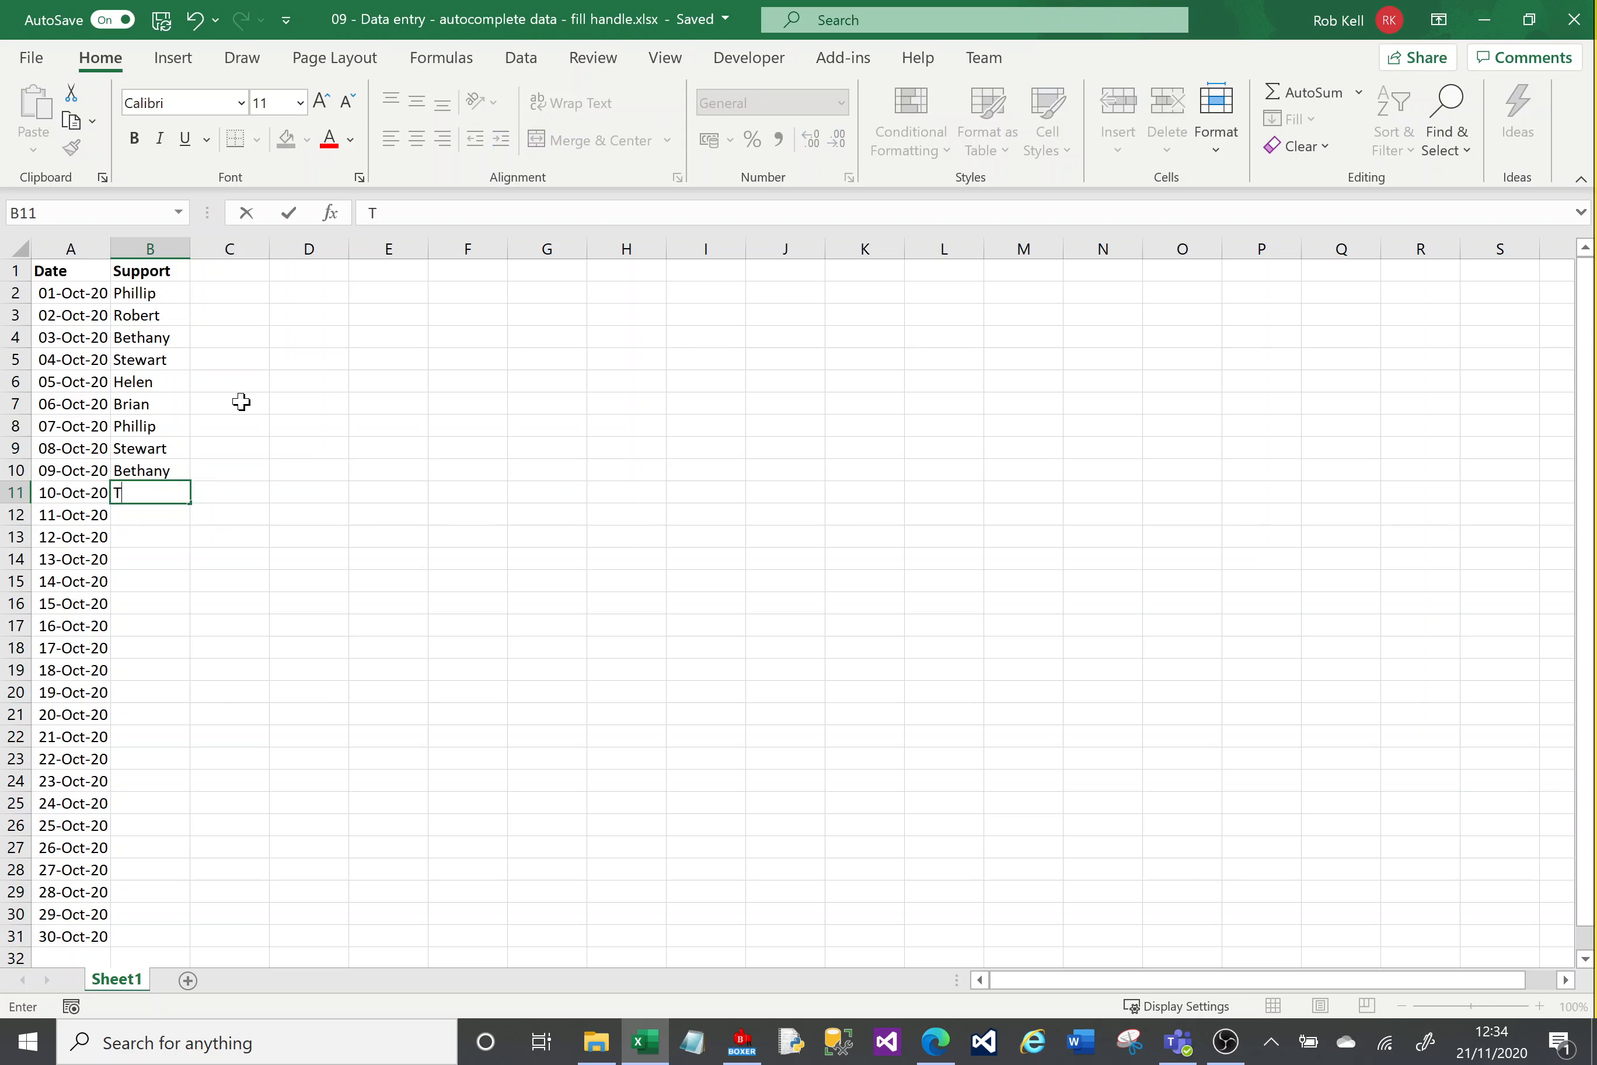
pyautogui.write('revor')
pyautogui.press('Return')
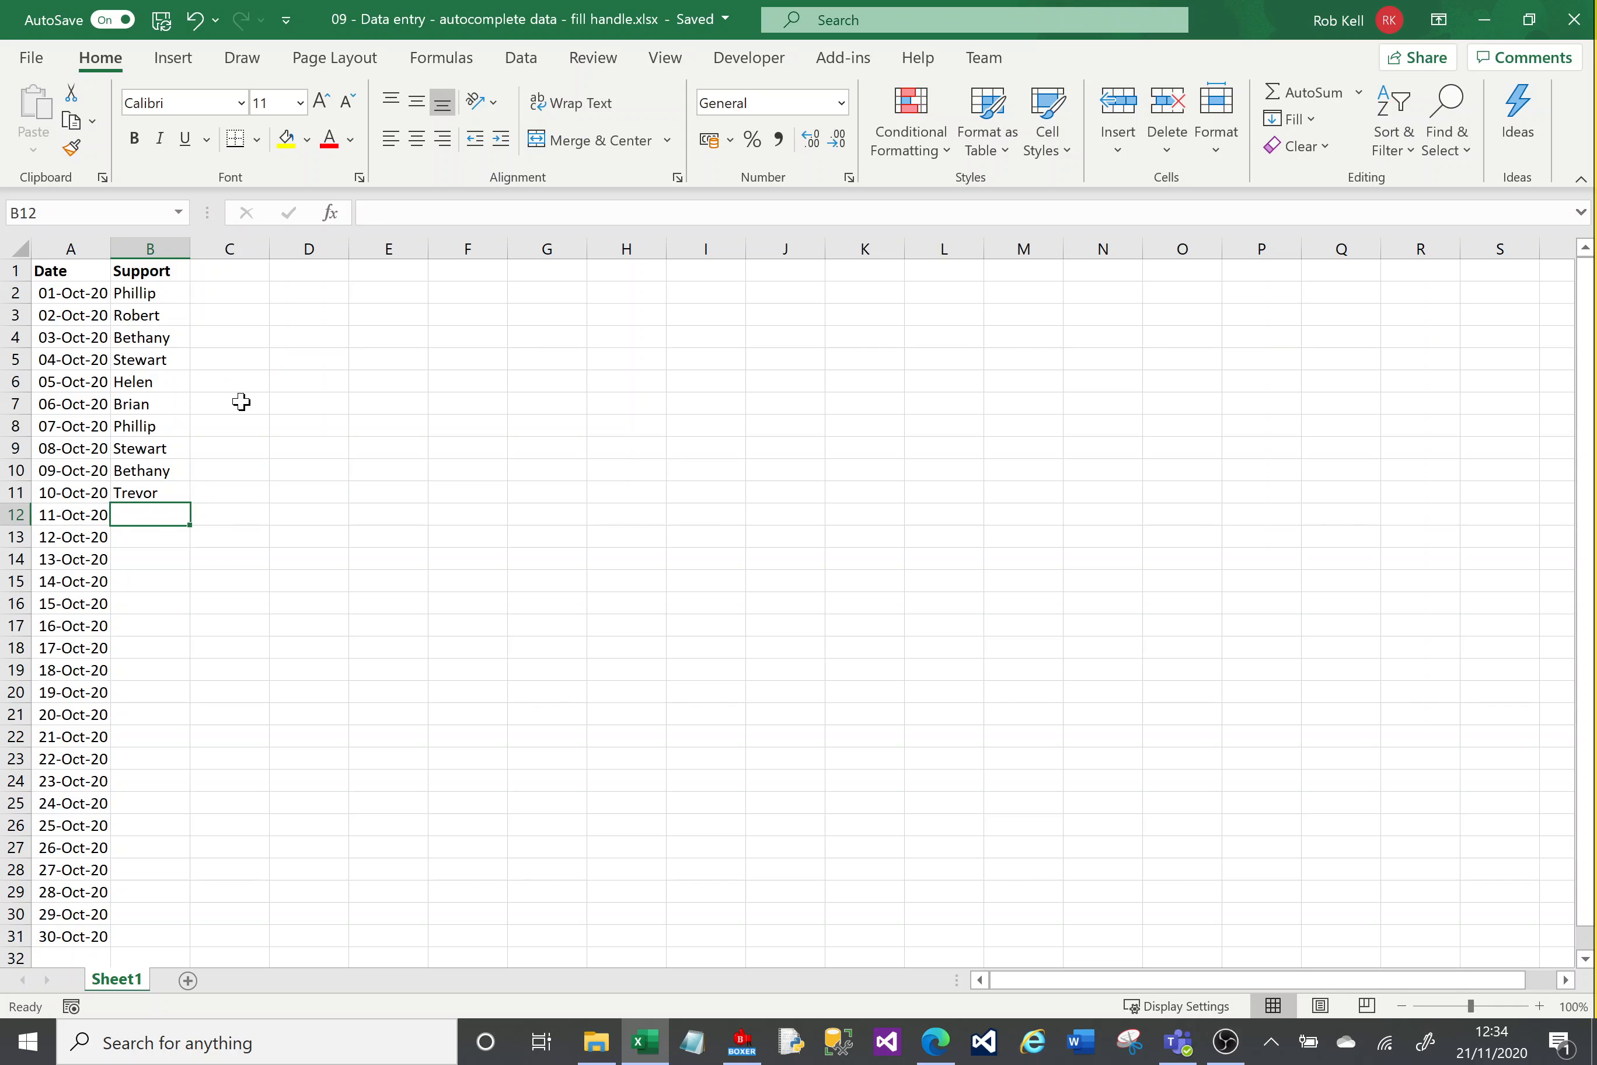
pyautogui.write('Trevor')
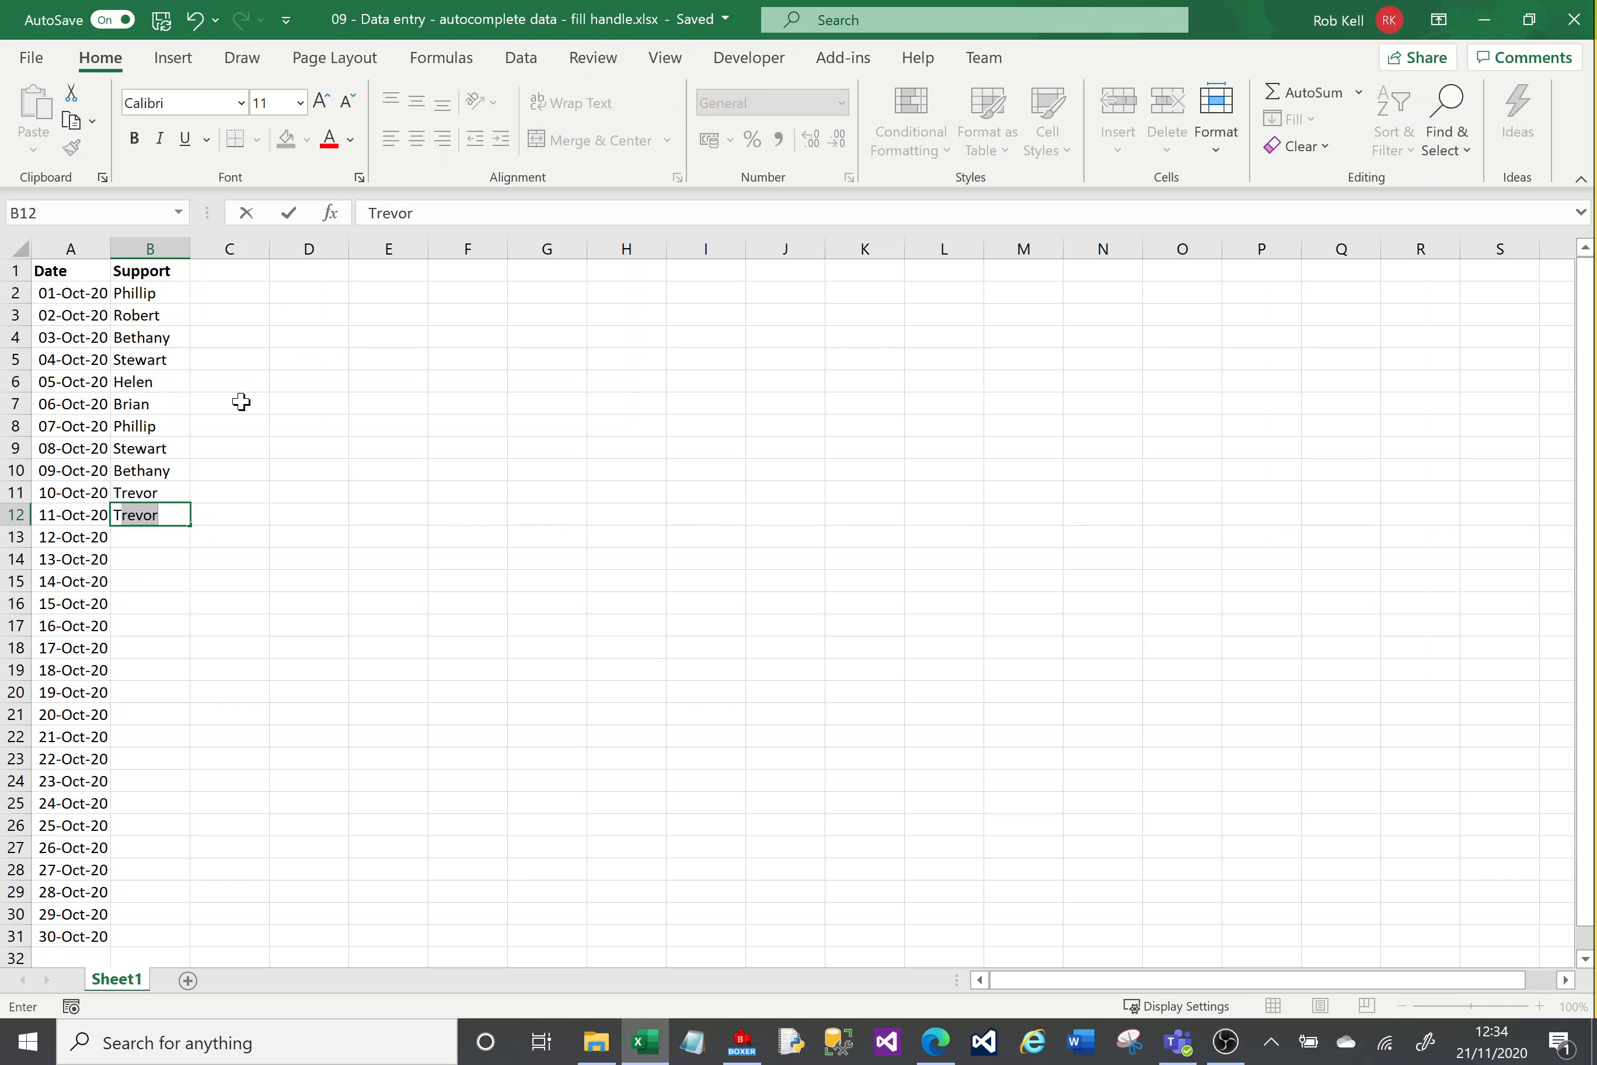
pyautogui.press('Return')
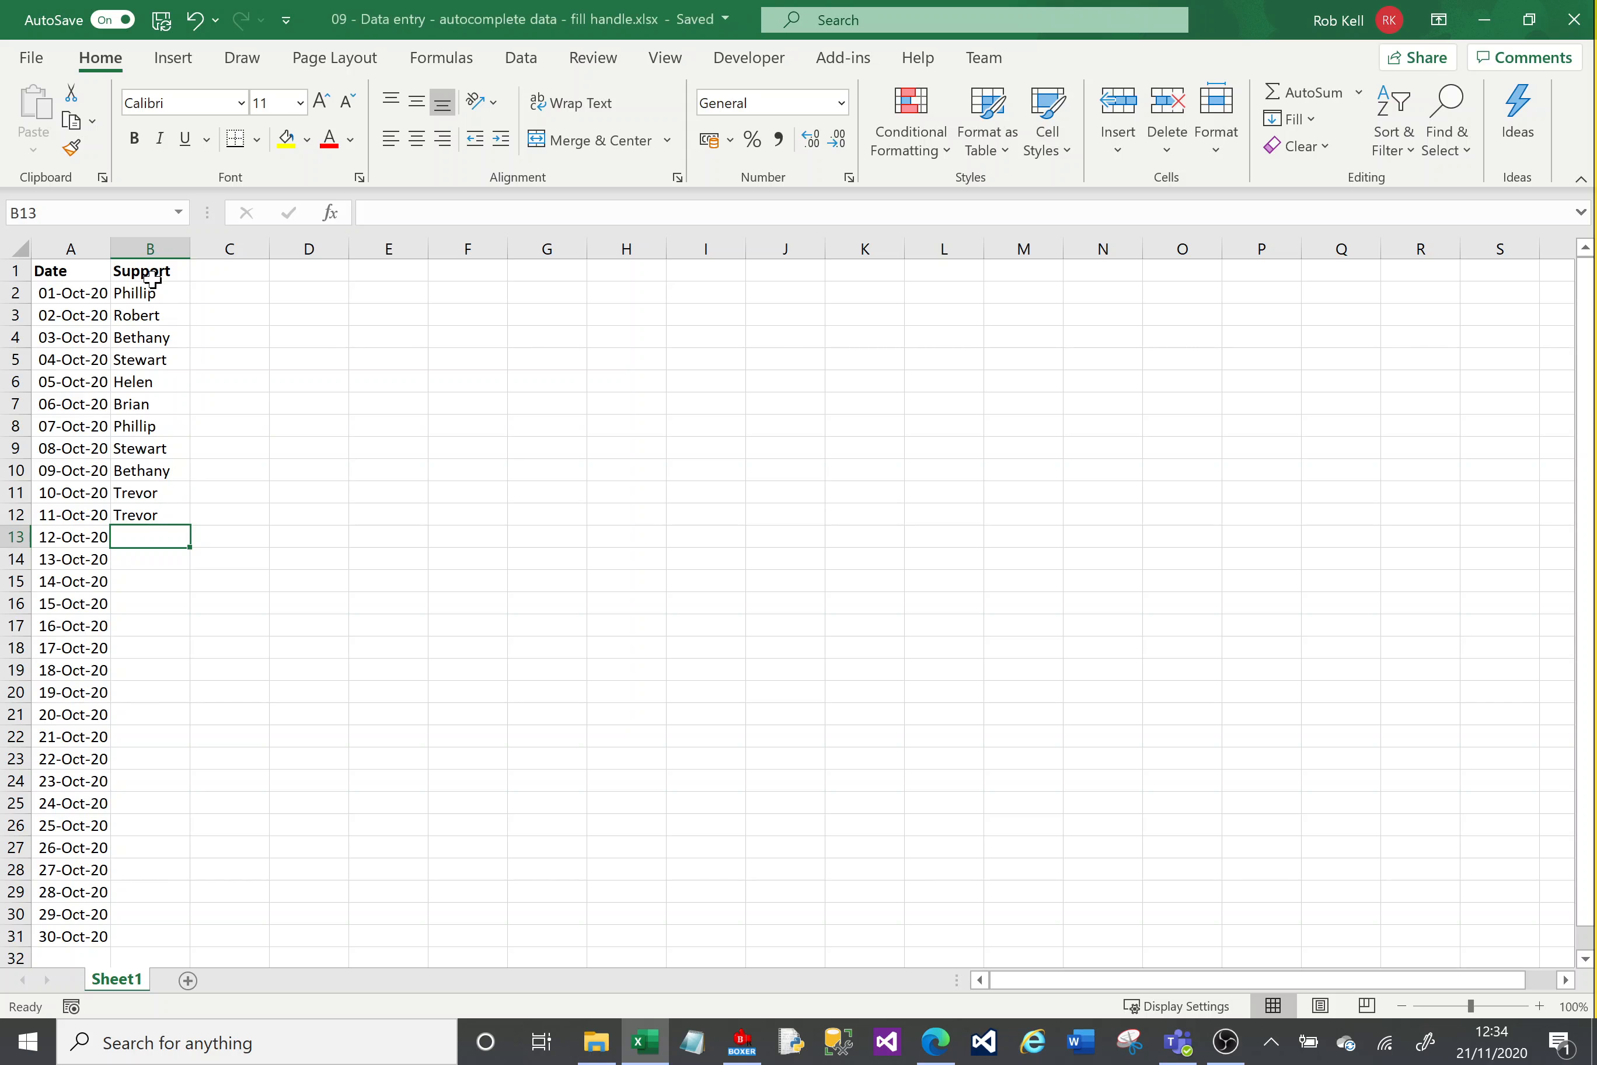
# Step: Move the names in B8:B12 down one row to B9:B13, leaving B8 empty
pyautogui.moveTo(153, 427); pyautogui.dragTo(154, 548)
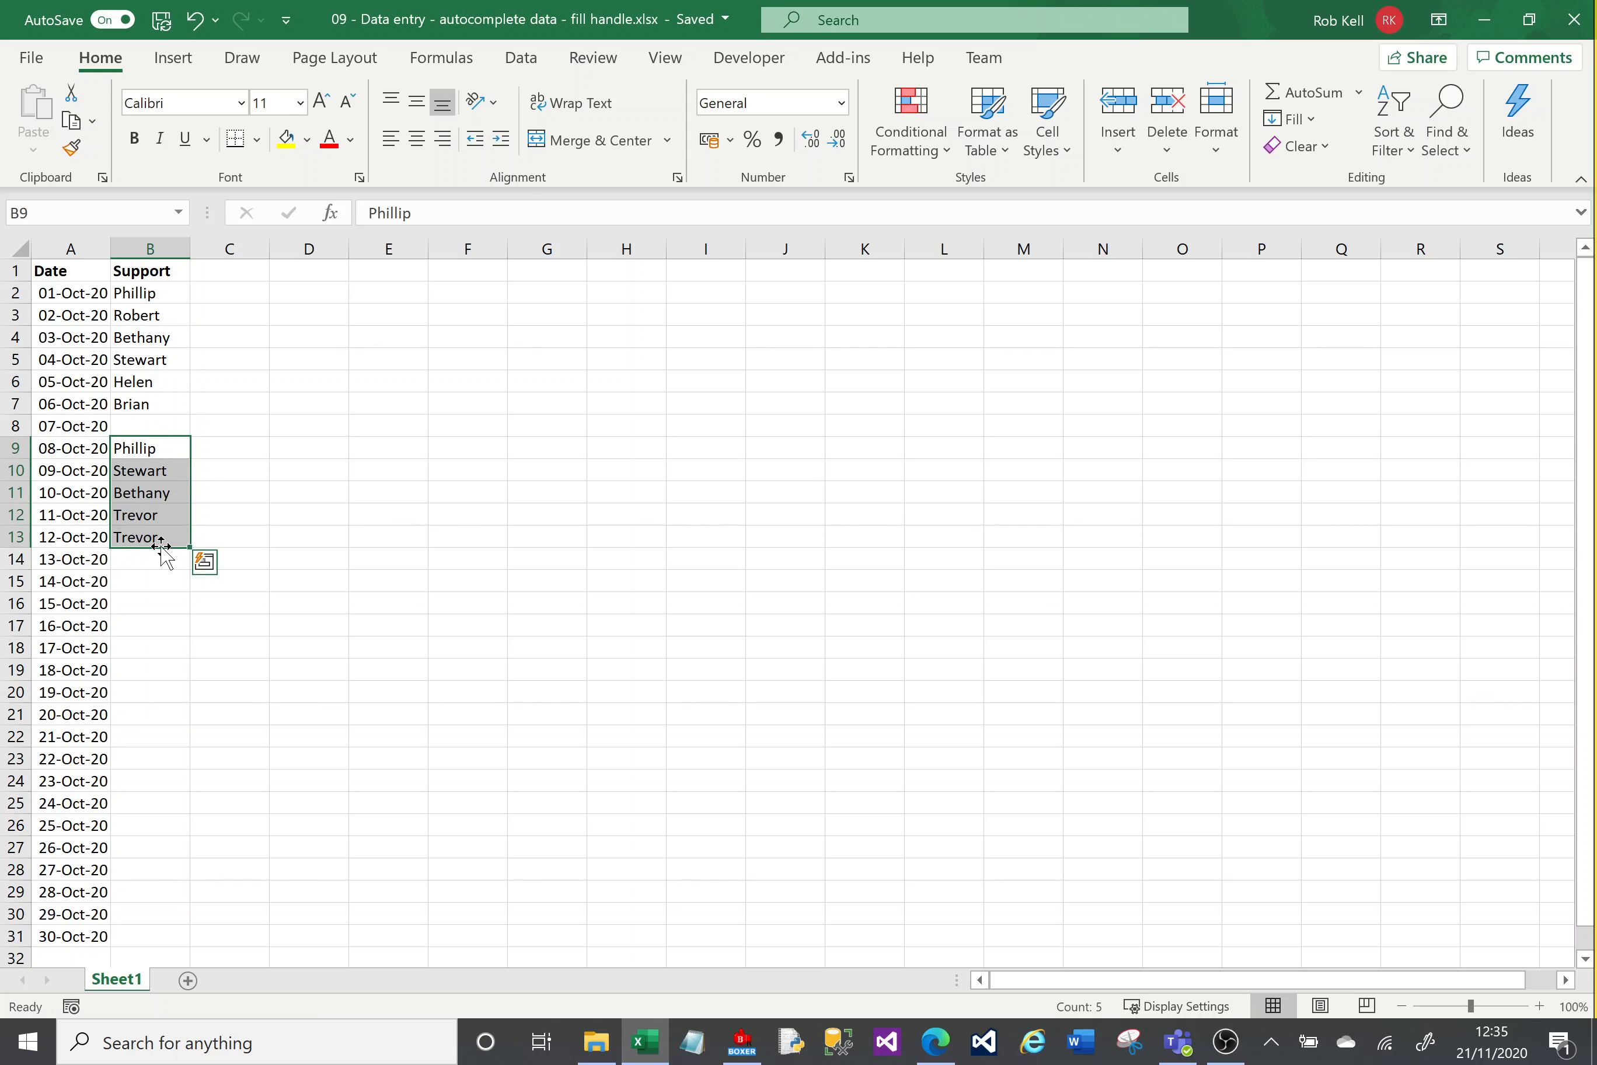
pyautogui.click(160, 560)
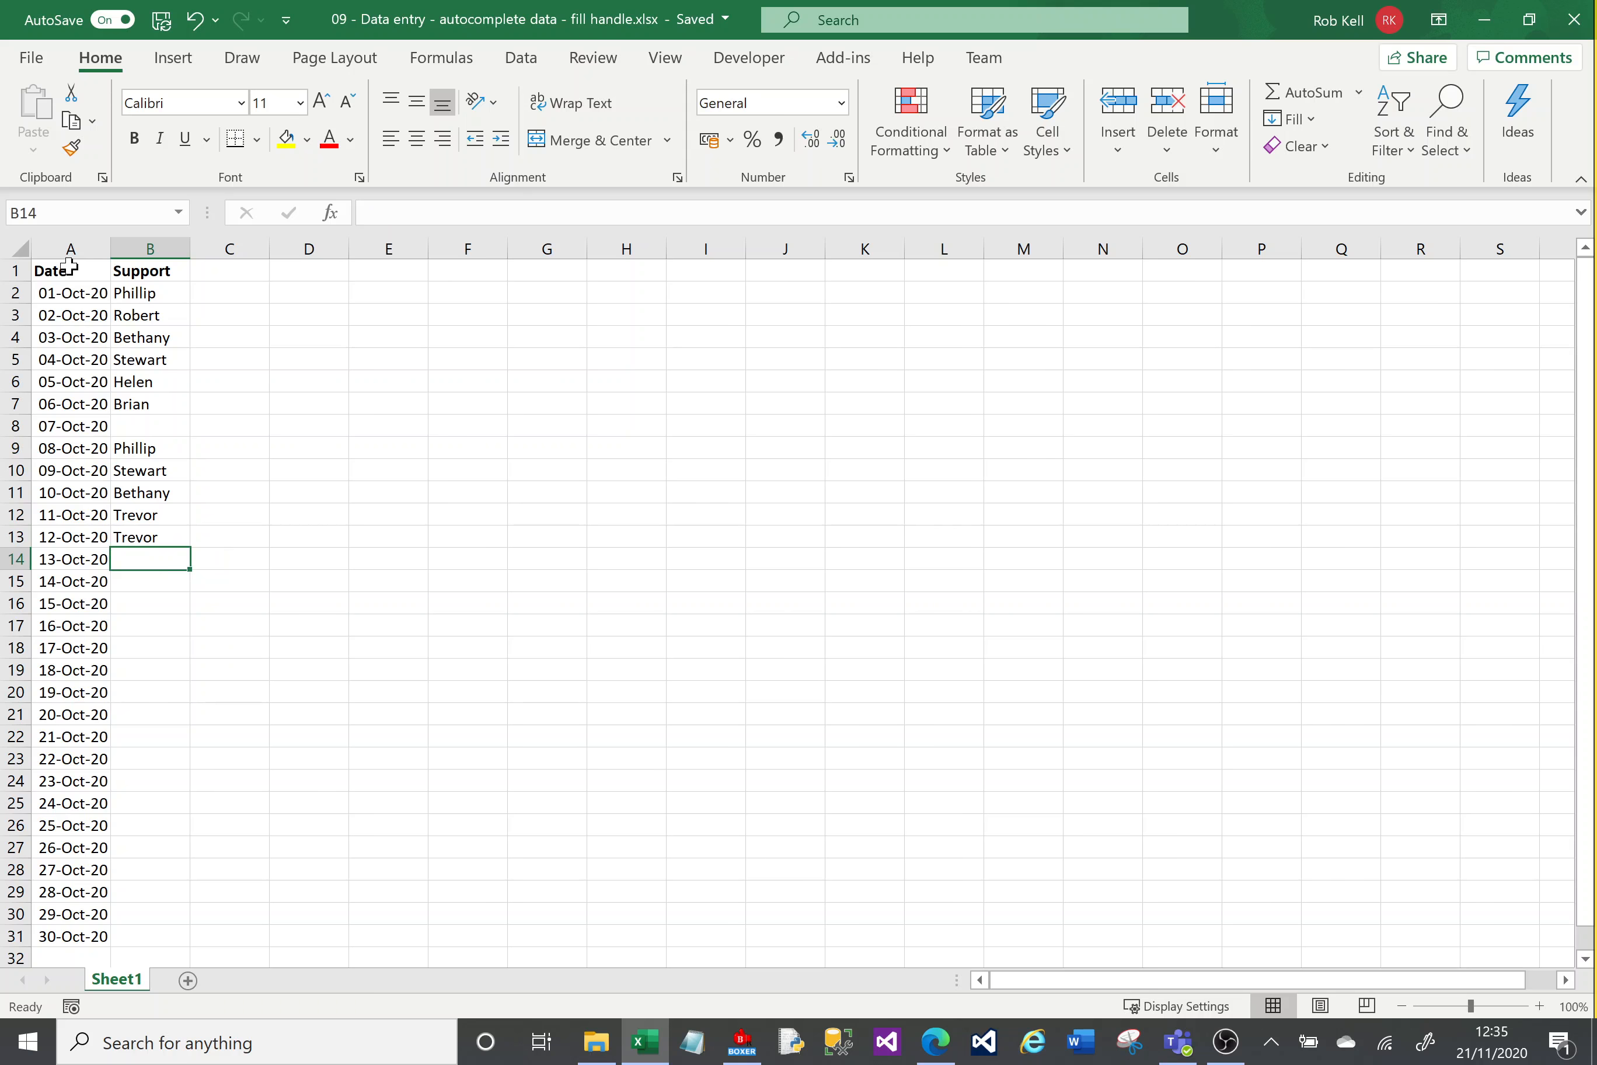
pyautogui.moveTo(72, 271); pyautogui.dragTo(135, 942)
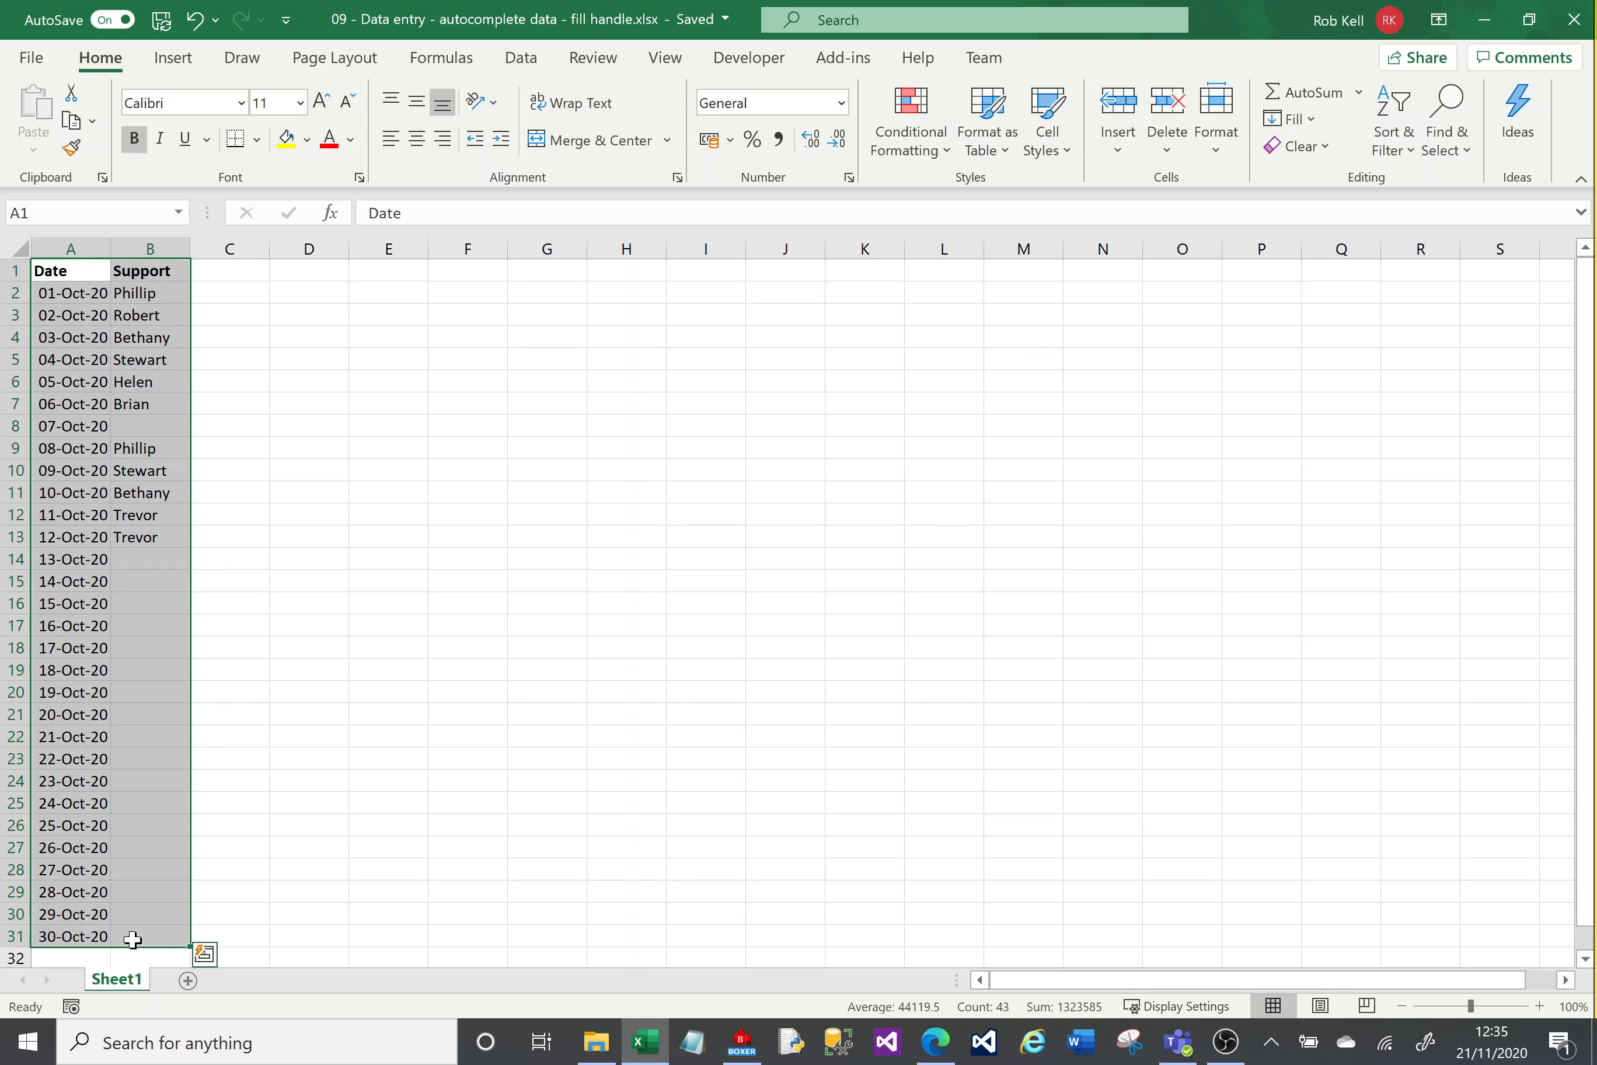
pyautogui.click(135, 558)
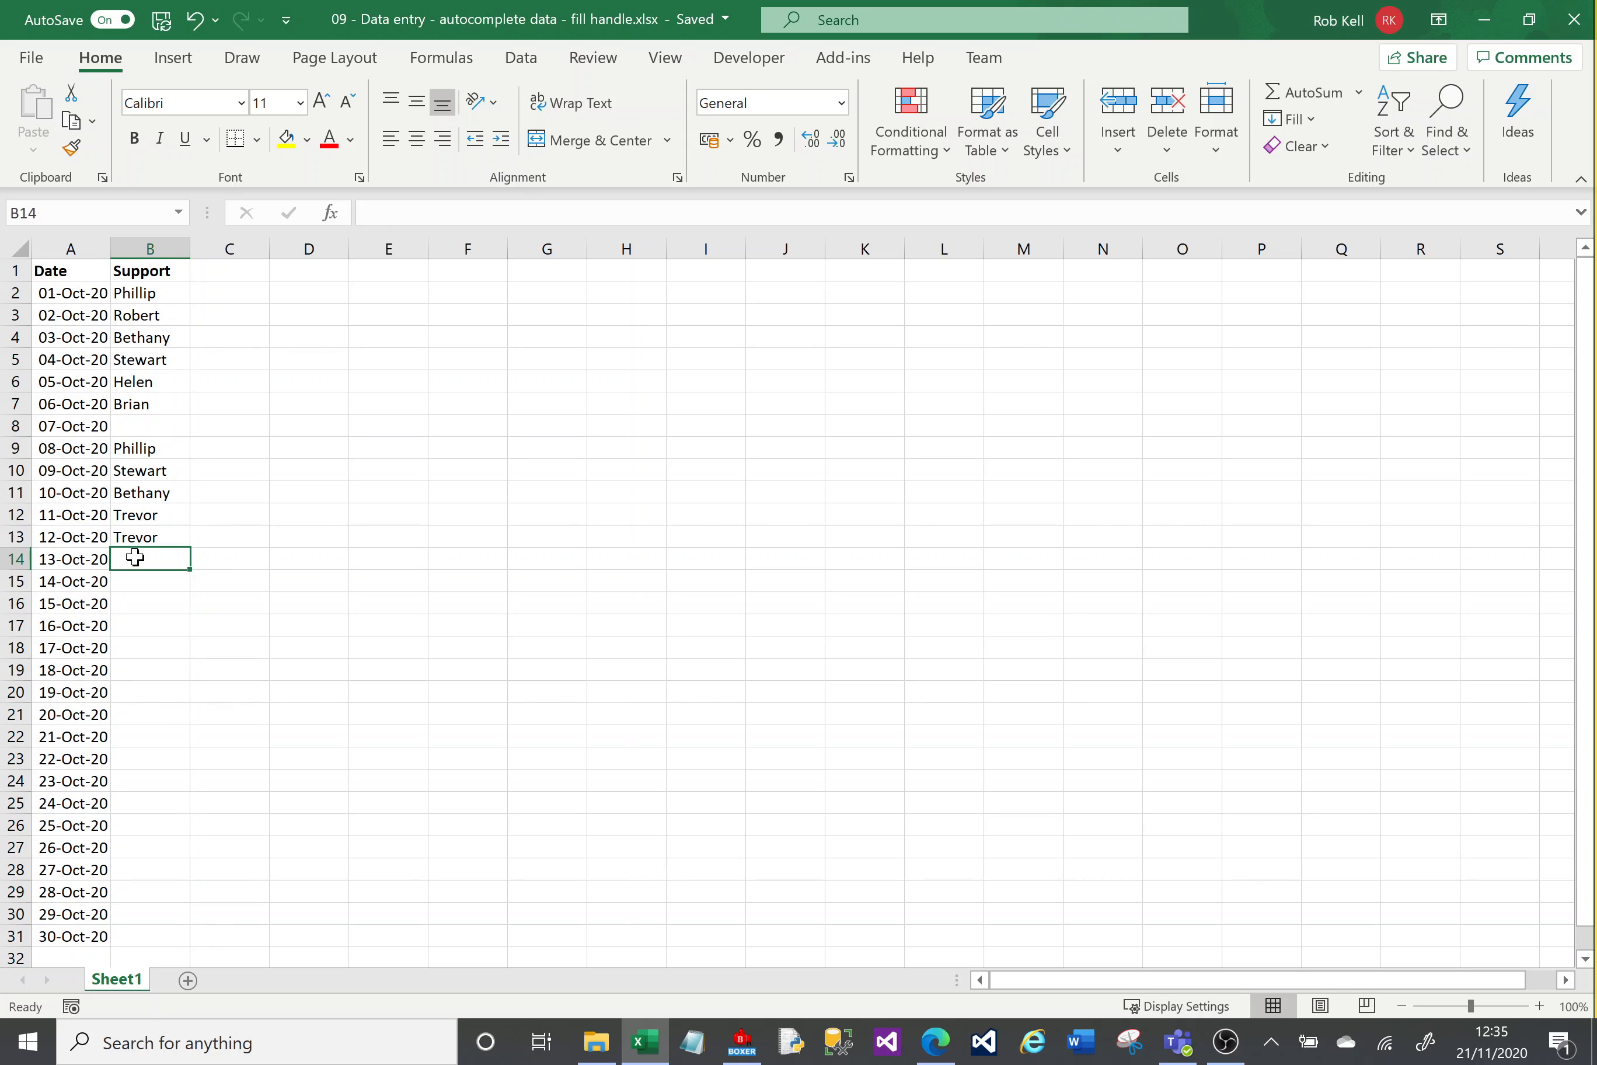
# Step: Enter Robert in B14 via autocomplete, then clear the cell again
pyautogui.write('R')
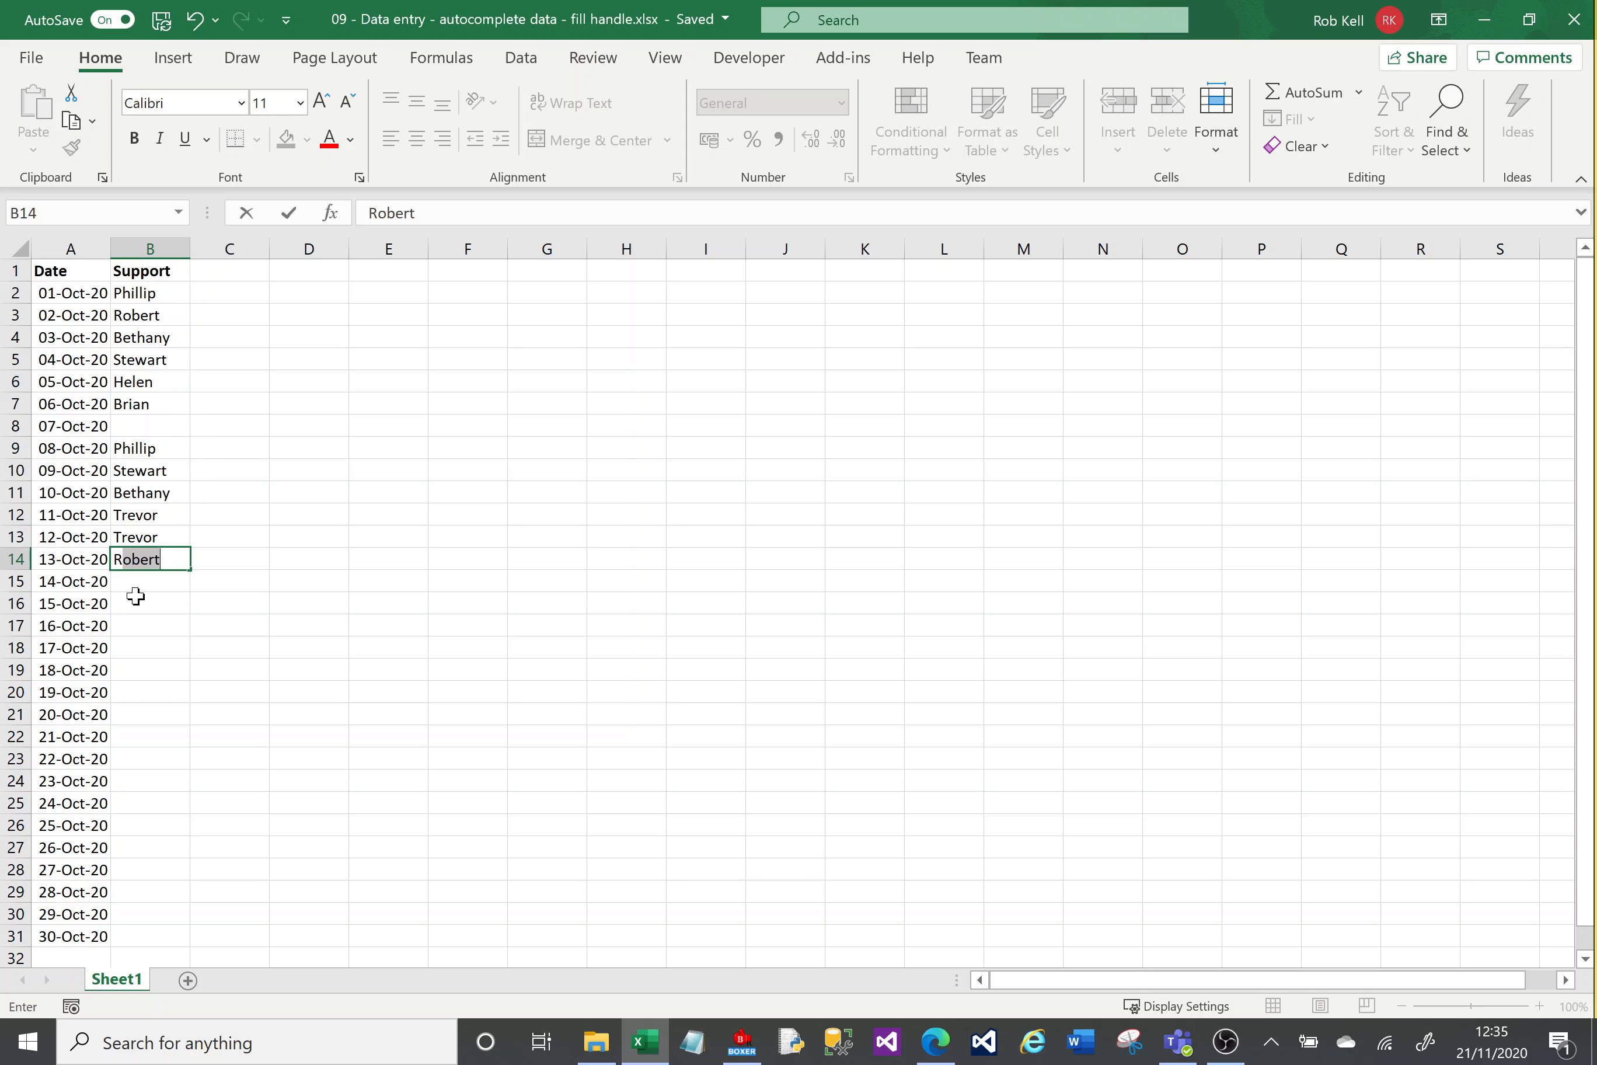
pyautogui.press('Return')
pyautogui.press('Up')
pyautogui.press('Delete')
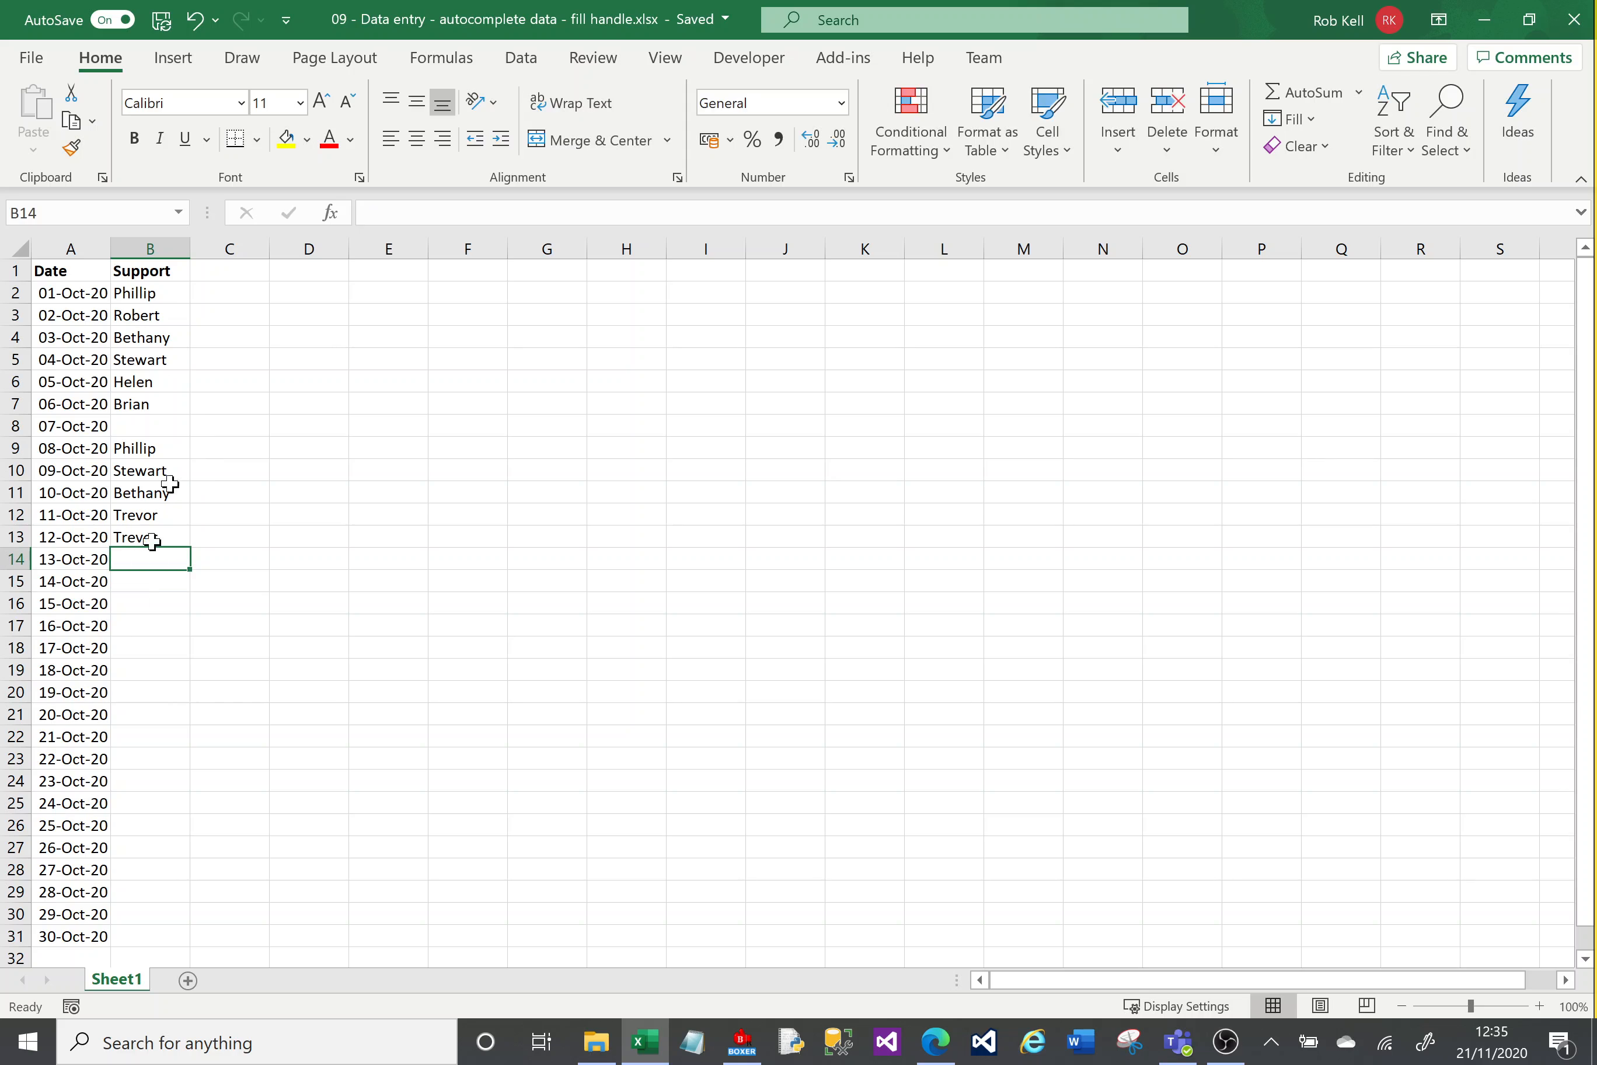
# Step: Move the whole Support column from column B to column E
pyautogui.click(160, 244)
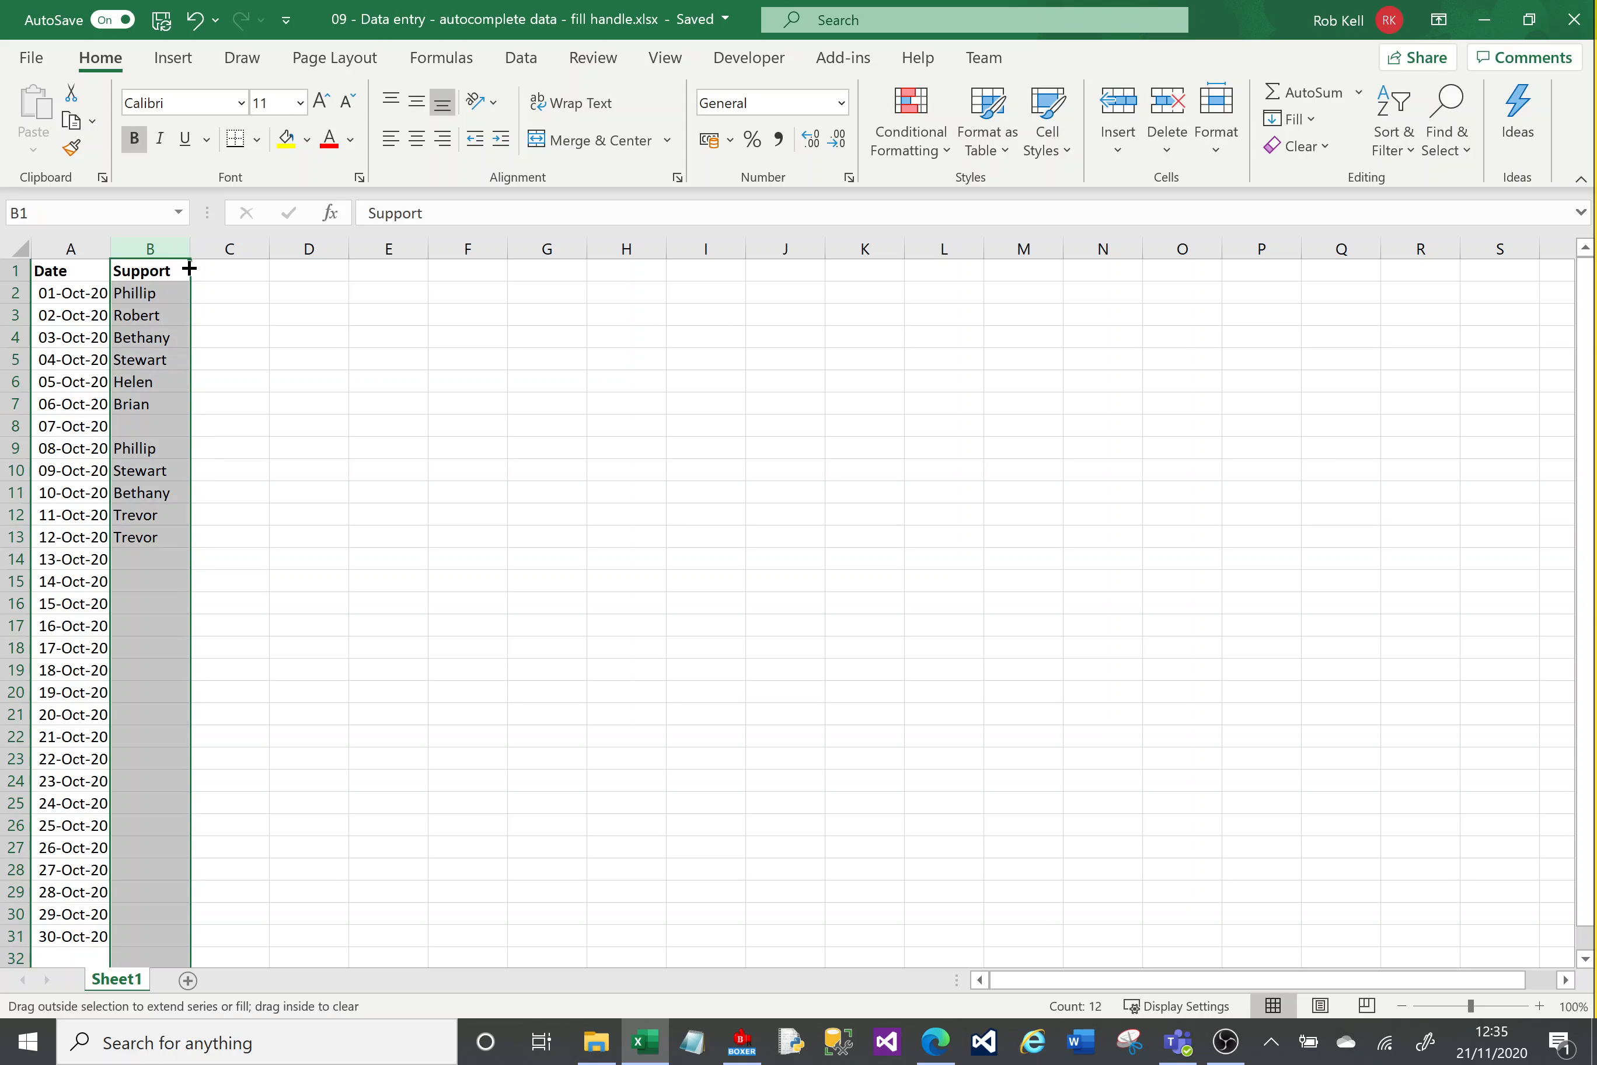
pyautogui.moveTo(189, 268); pyautogui.dragTo(392, 299)
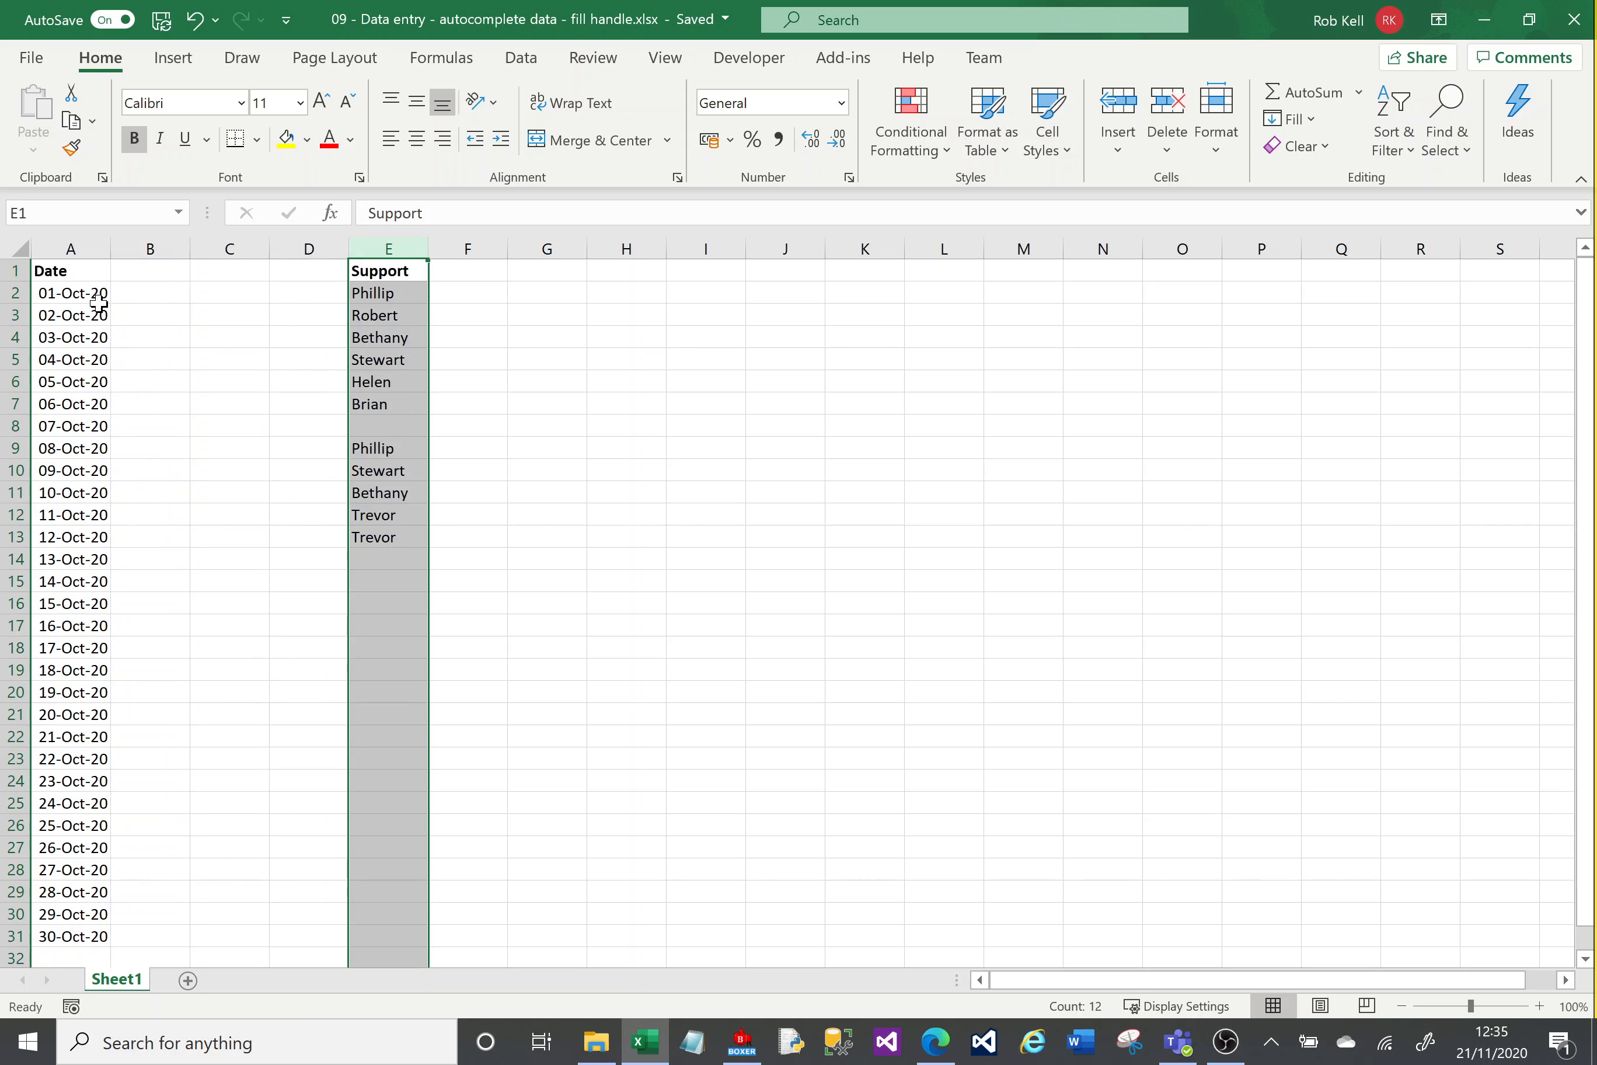
# Step: Enter Phillip in E14
pyautogui.click(388, 562)
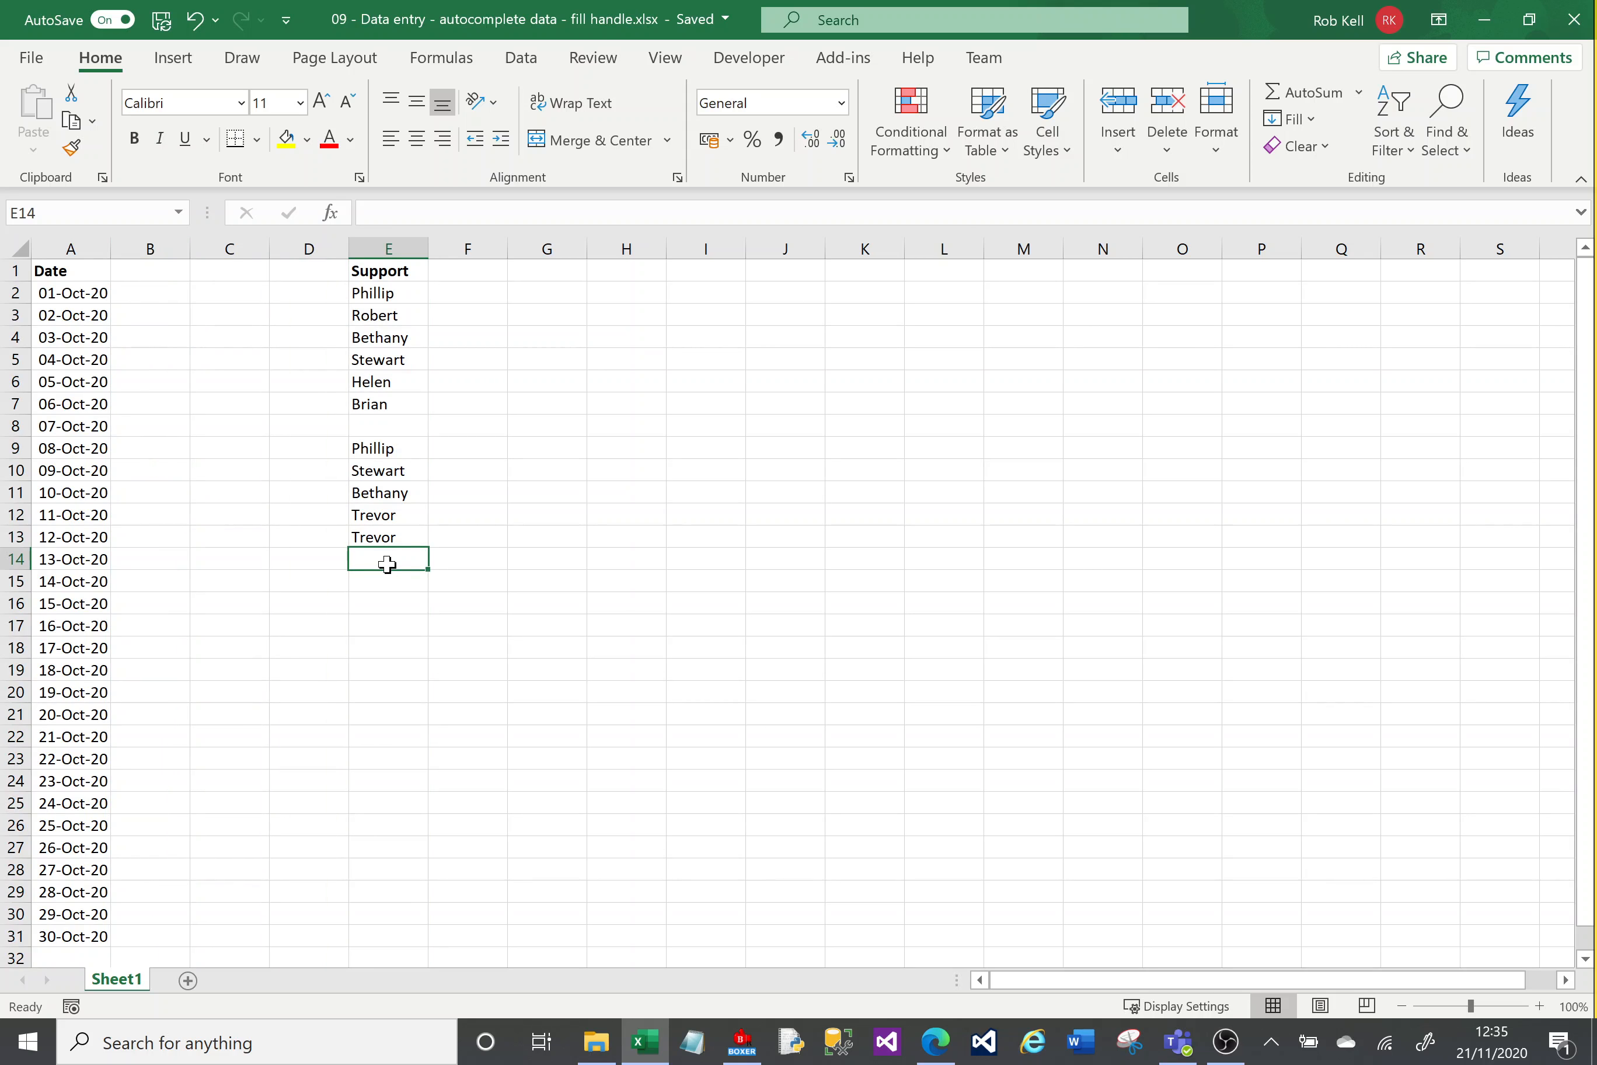
pyautogui.write('Phillip')
pyautogui.press('Return')
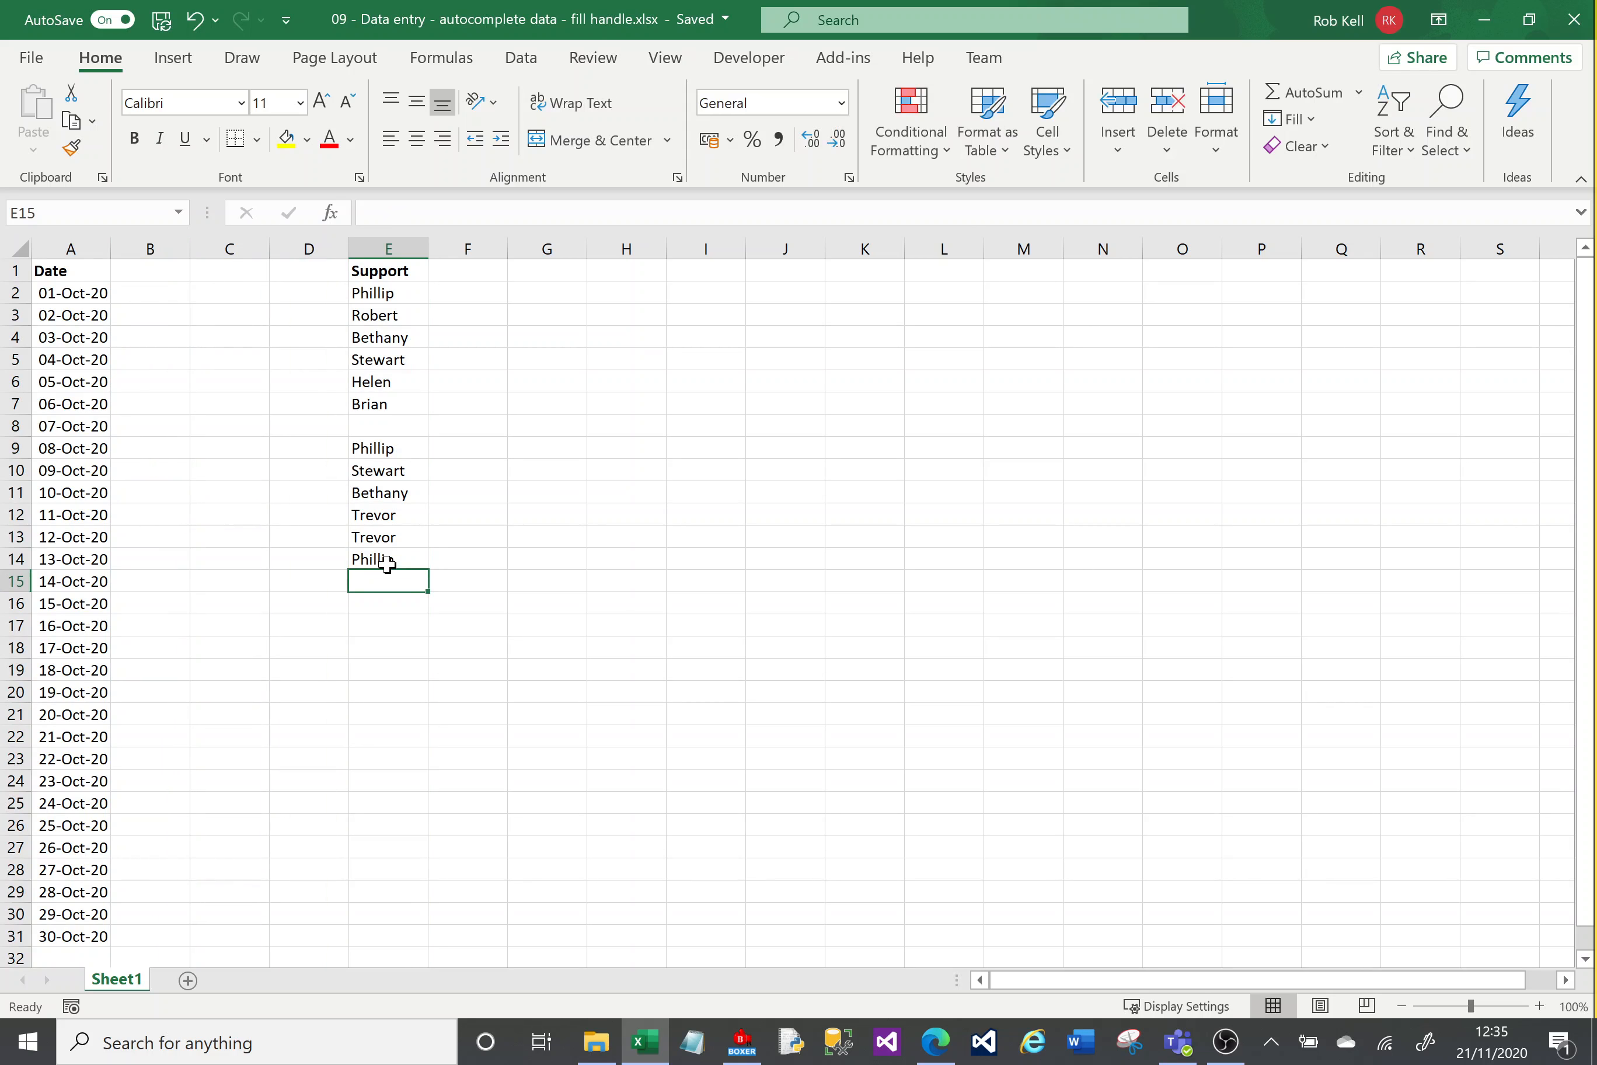
pyautogui.write('R')
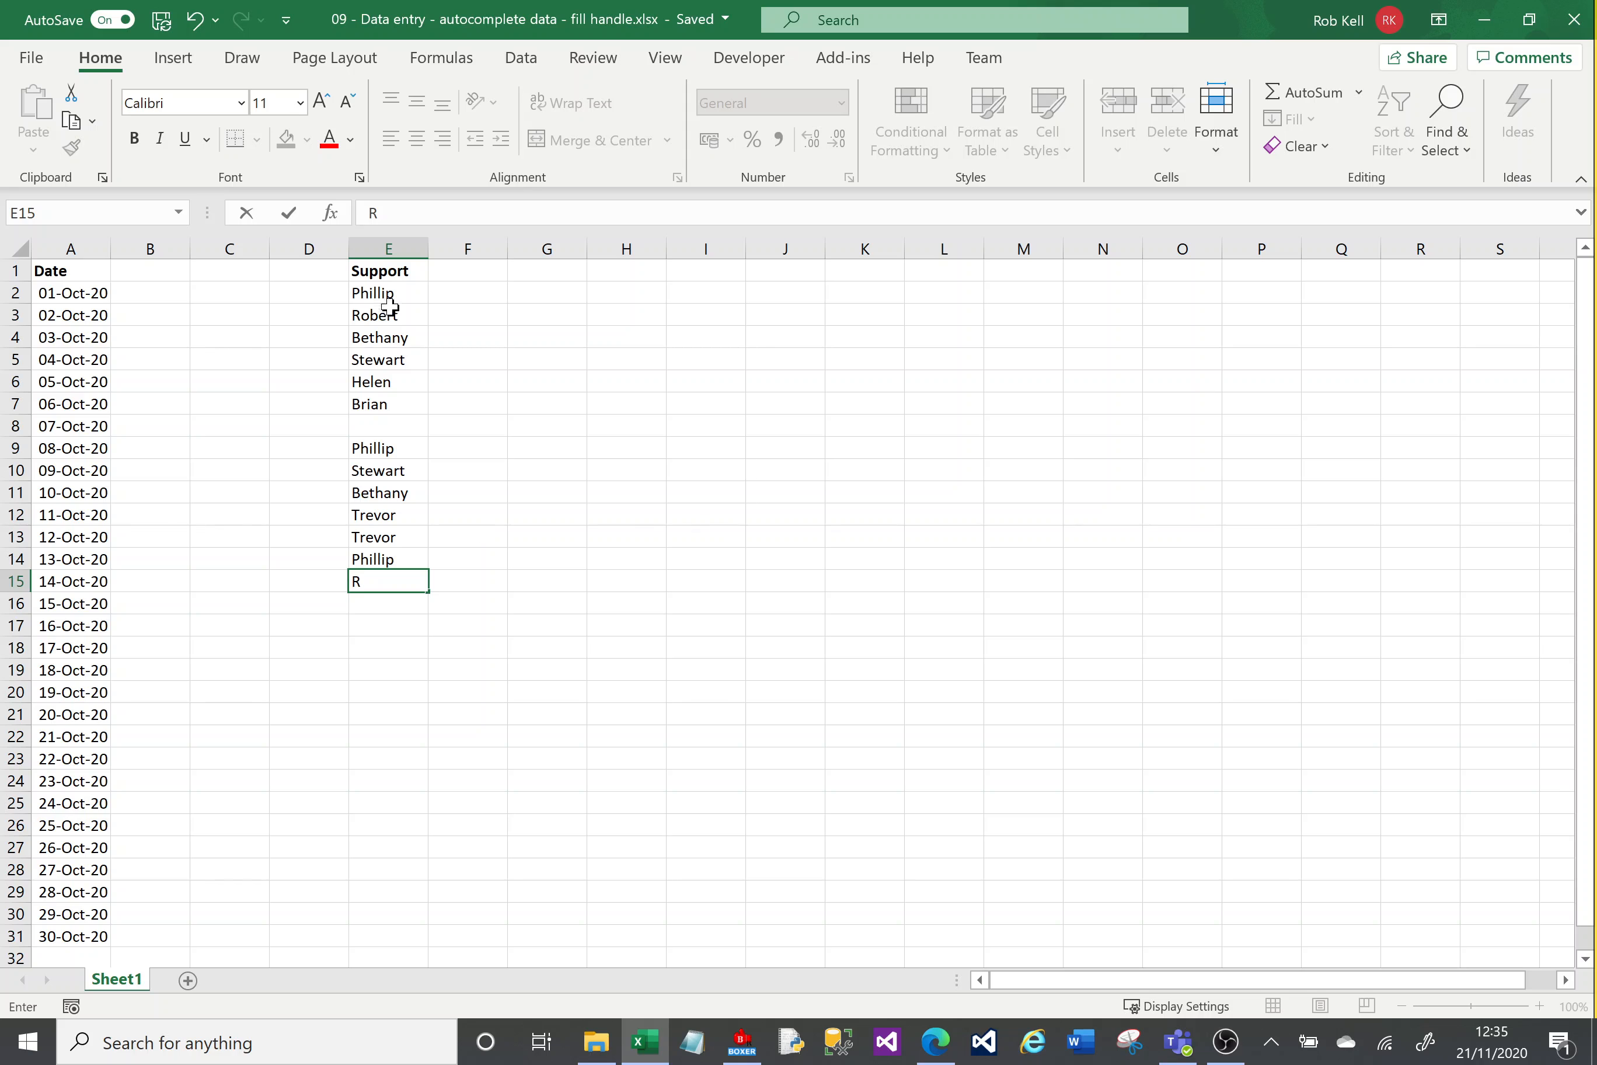
pyautogui.press('BackSpace')
pyautogui.click(410, 333)
# Step: Move the Support column from column E back to column B
pyautogui.click(395, 245)
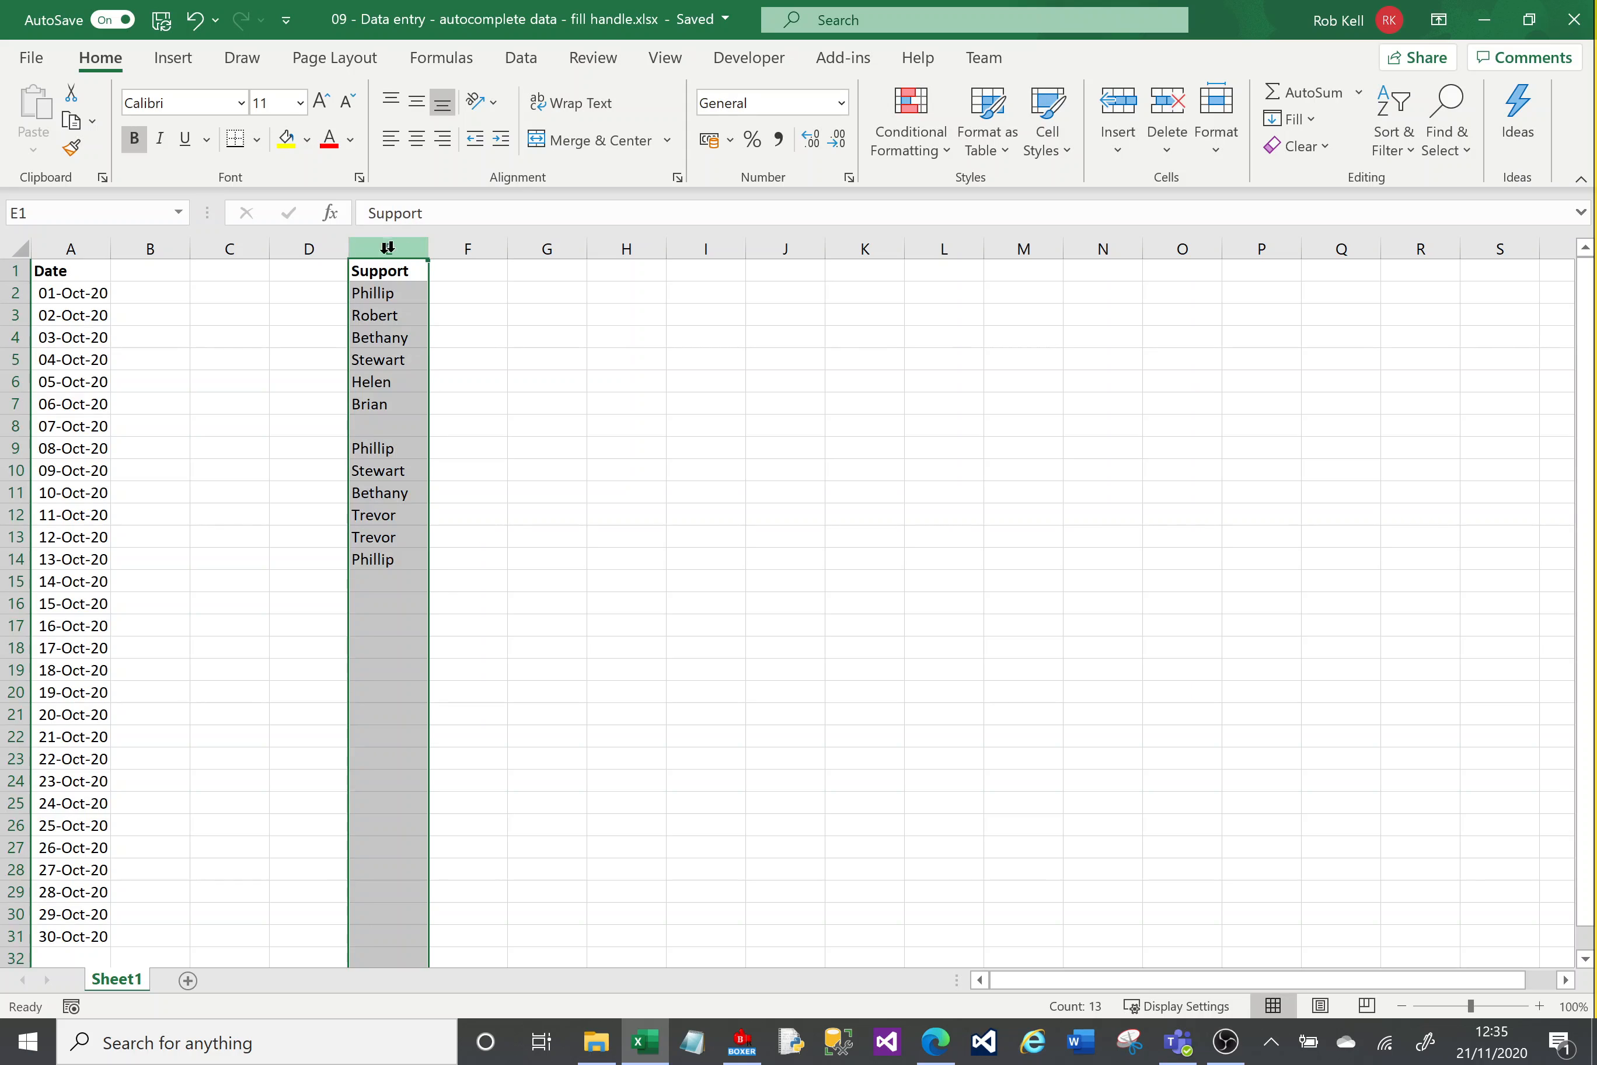
pyautogui.moveTo(347, 275); pyautogui.dragTo(134, 273)
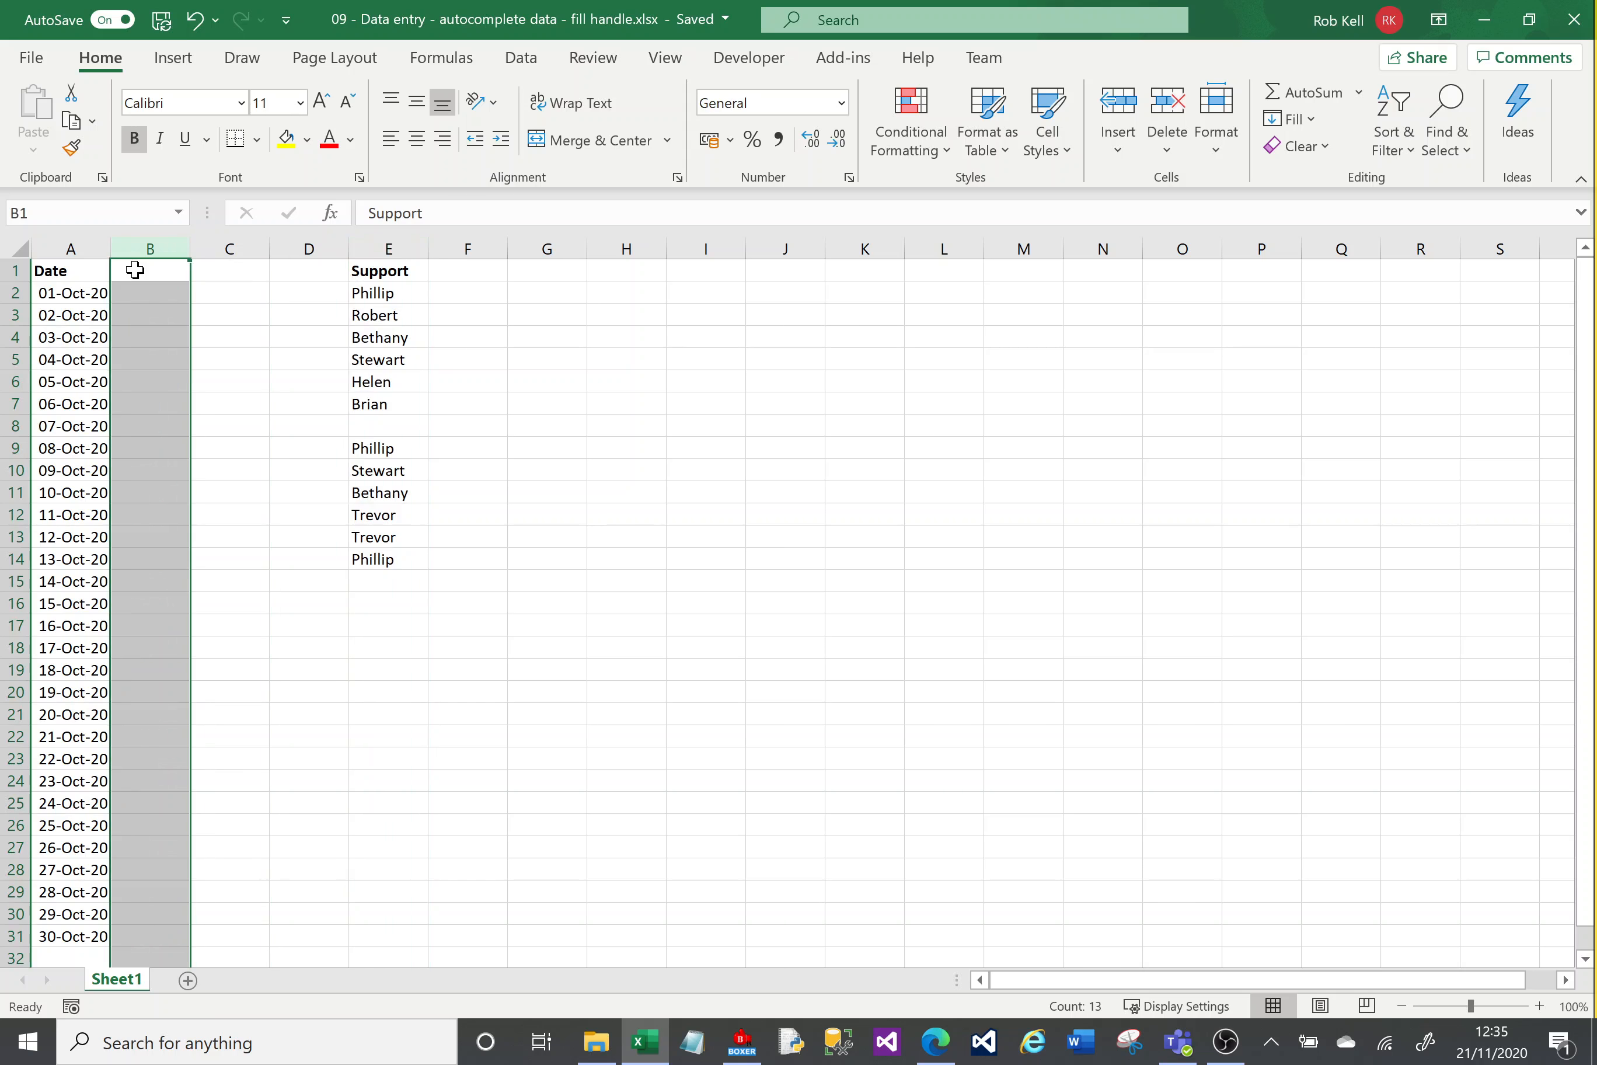
pyautogui.click(486, 277)
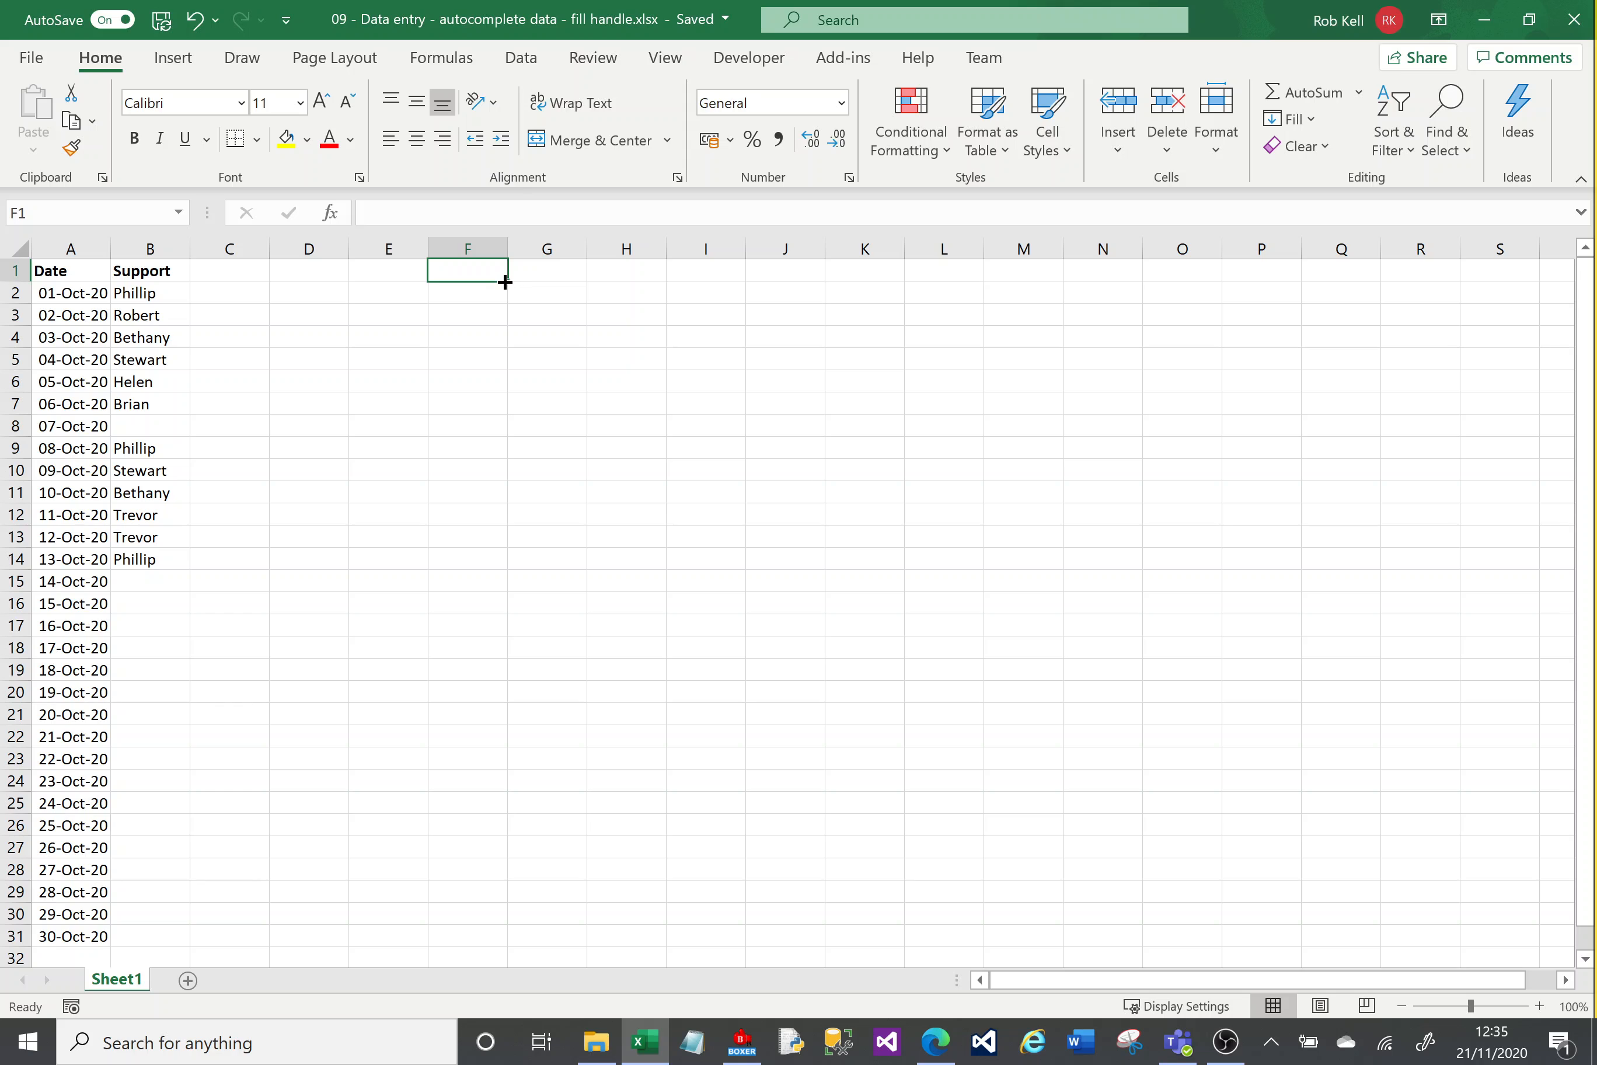
# Step: Enter Monday in F1 and Tuesday in F2
pyautogui.moveTo(507, 282); pyautogui.dragTo(506, 469)
pyautogui.click(469, 275)
pyautogui.write('Monday')
pyautogui.press('Return')
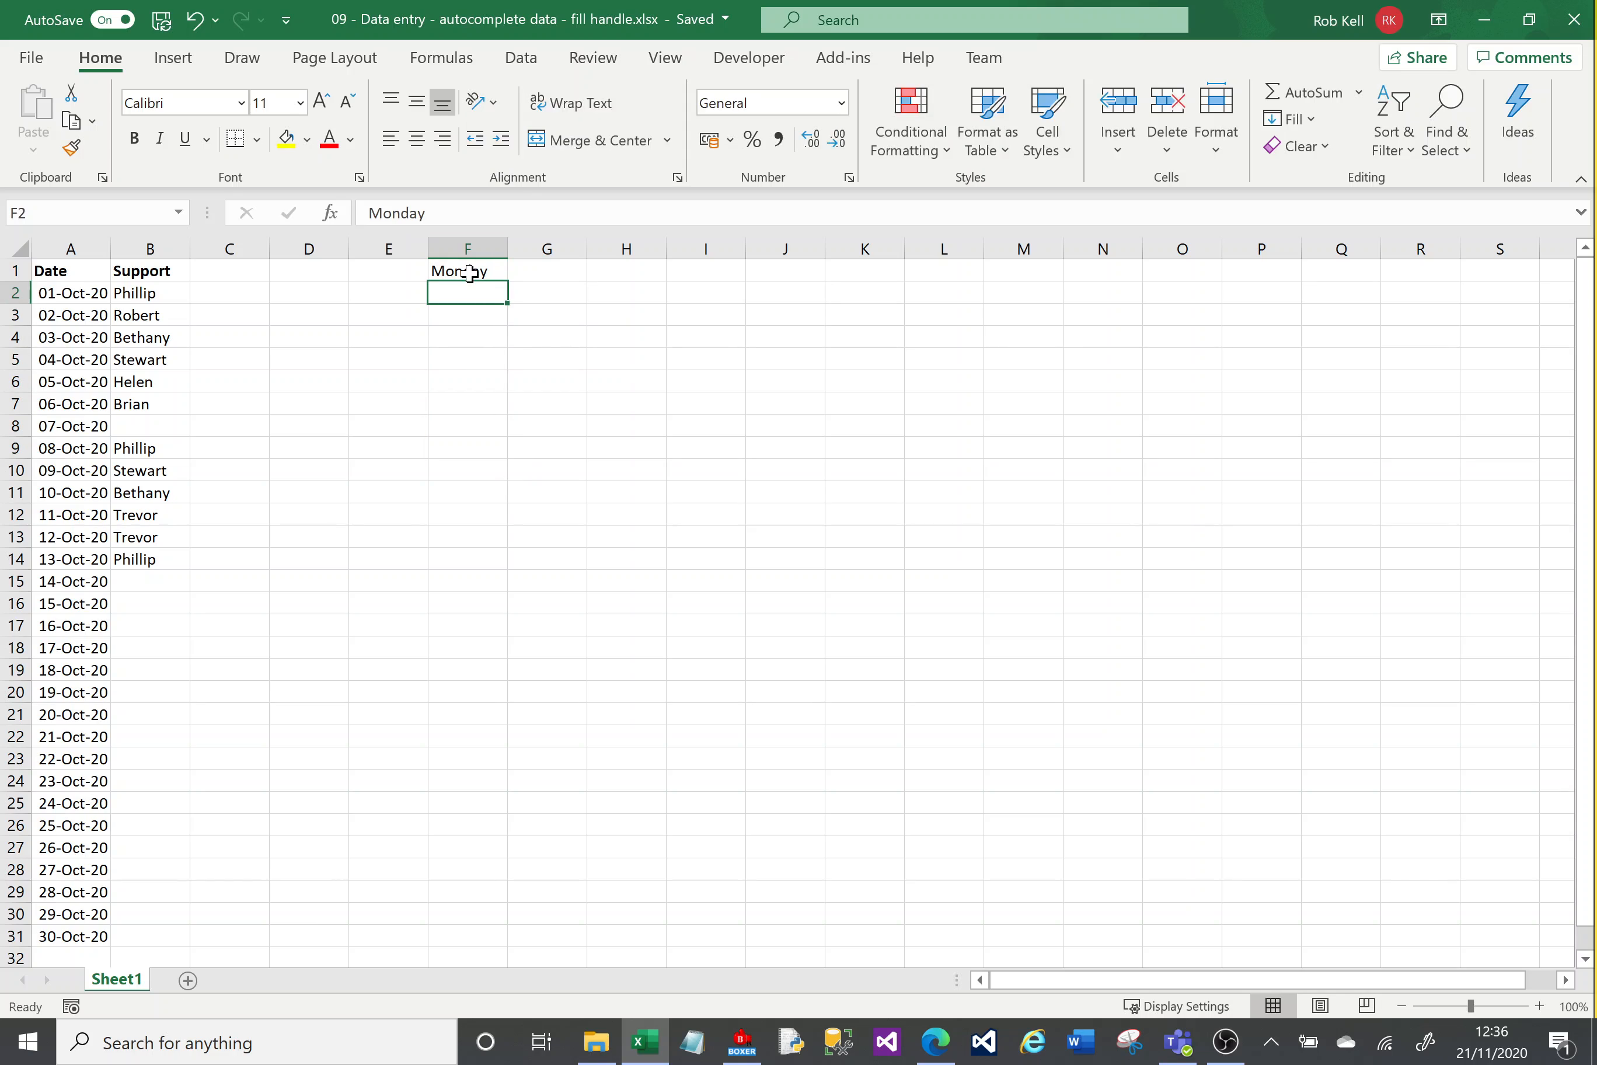
pyautogui.write('Tuesday')
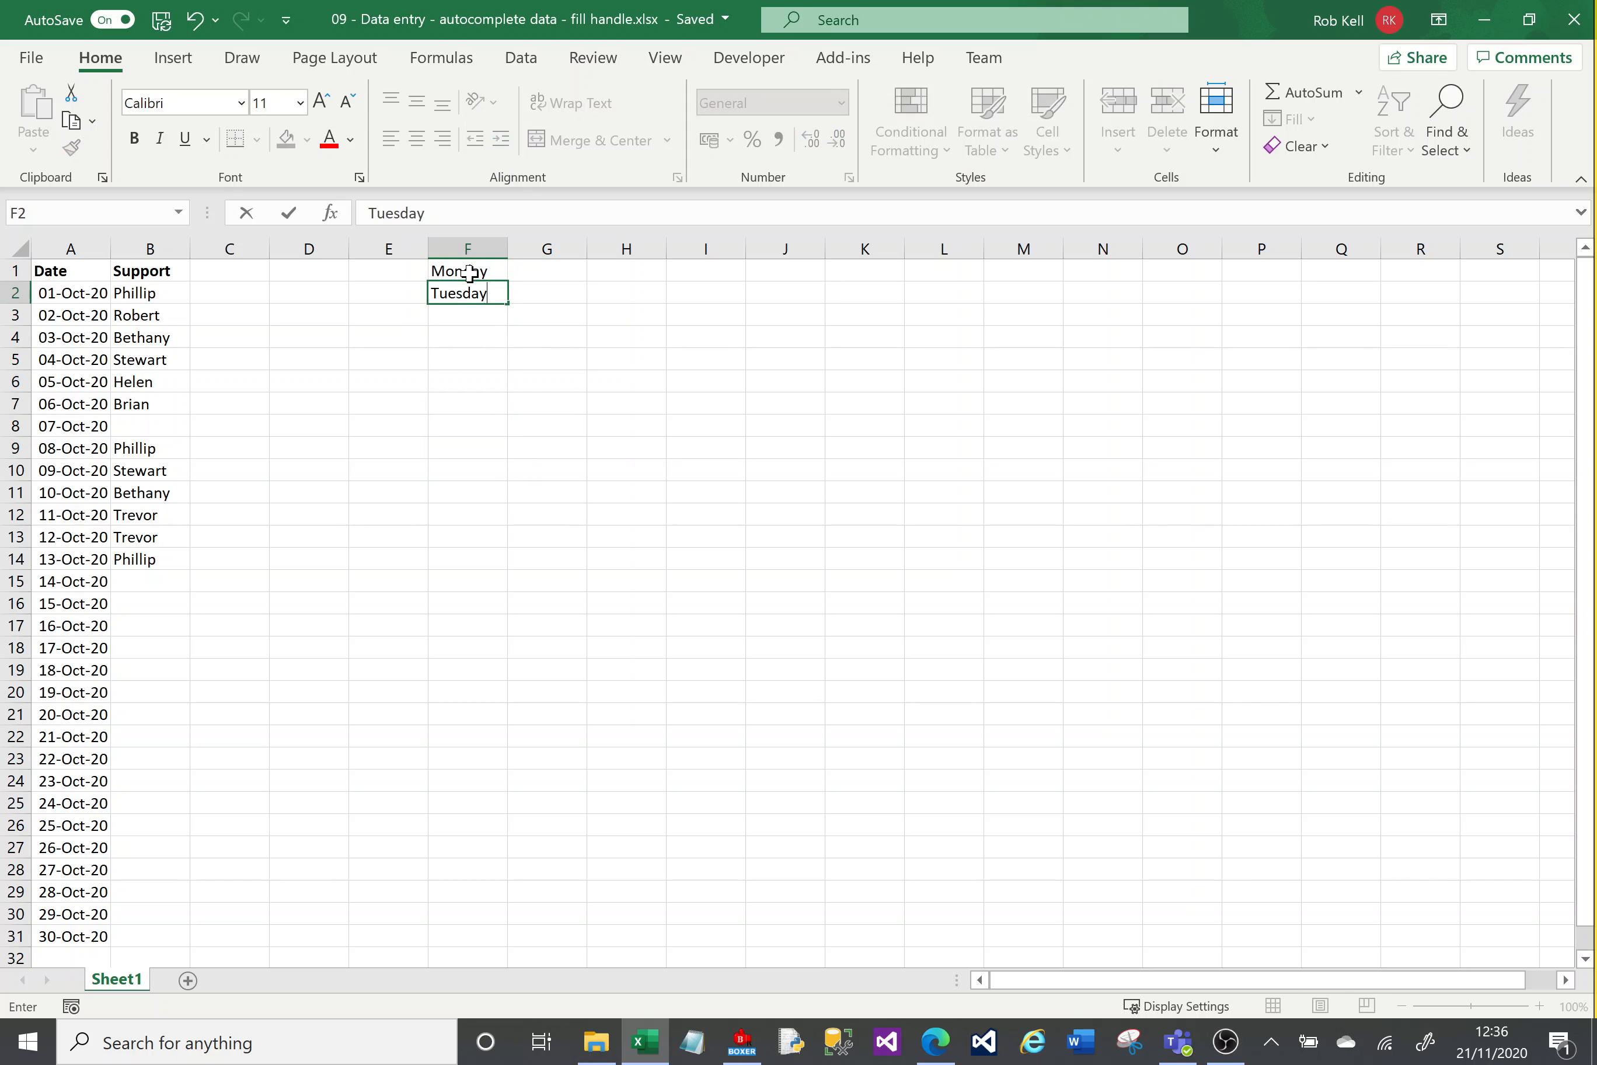
pyautogui.press('Return')
# Step: Select F1:F2 and fill the weekday series down to row 17 with the fill handle
pyautogui.click(470, 273)
pyautogui.hotkey('shift', 'Down')
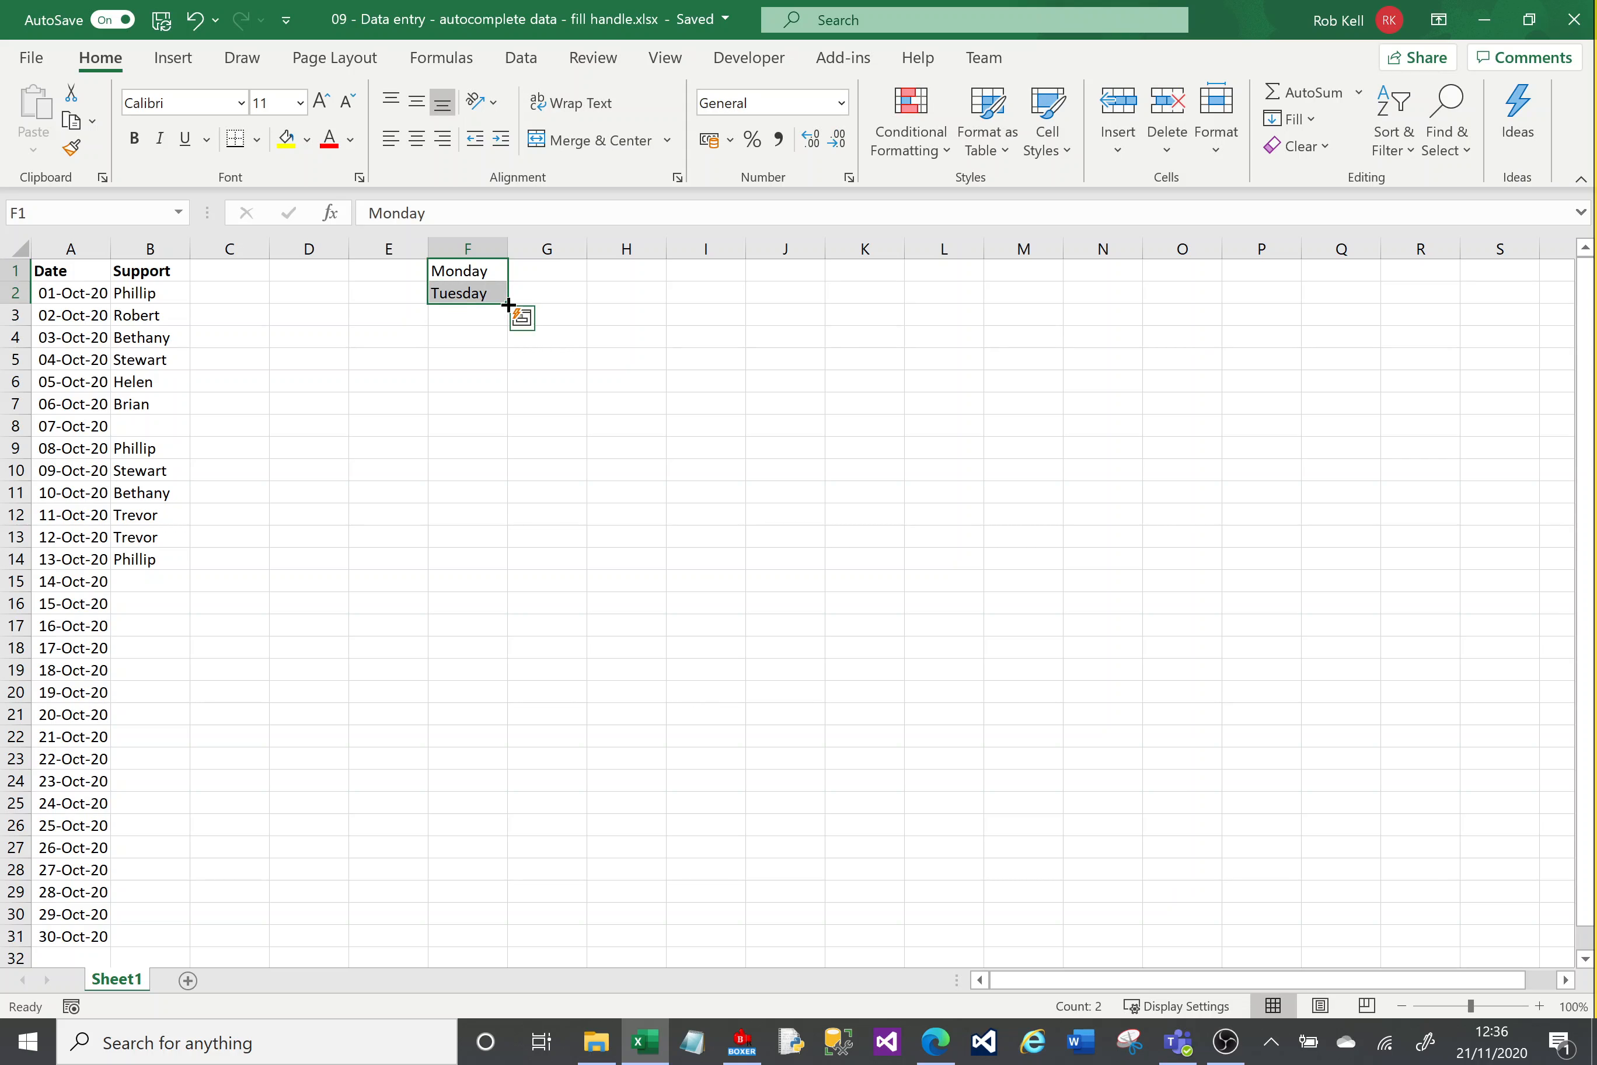
pyautogui.moveTo(508, 305); pyautogui.dragTo(511, 636)
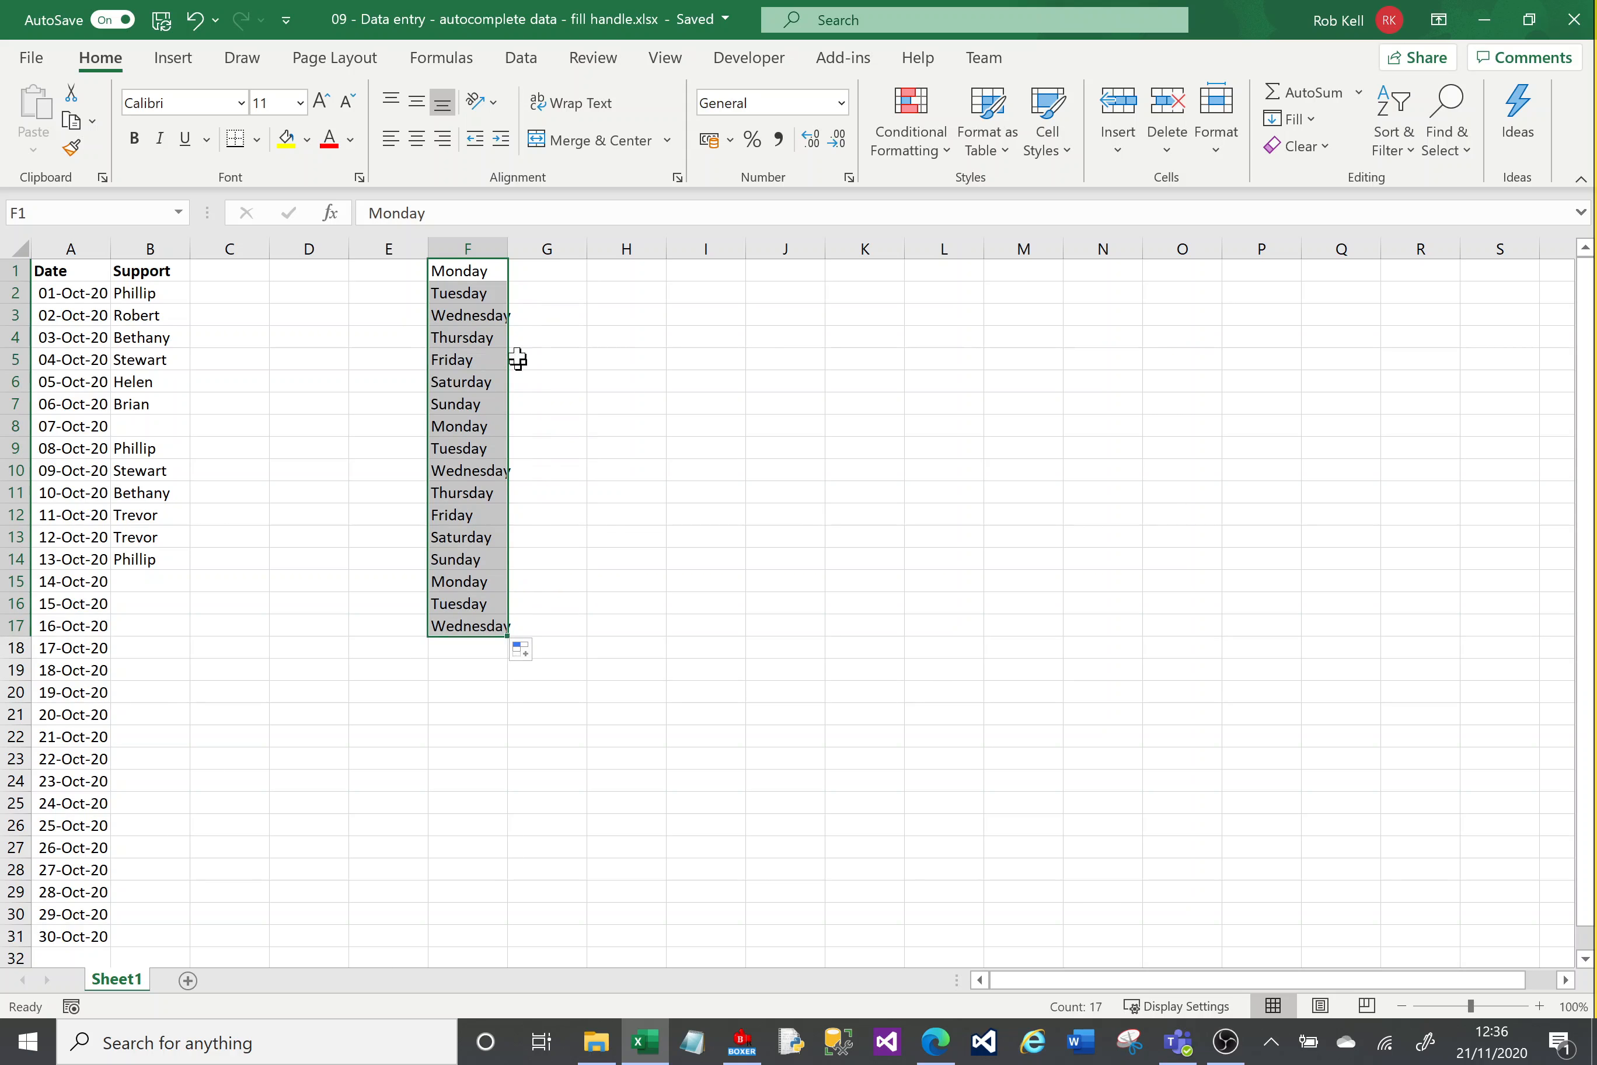
# Step: Enter Mon in G1 and Tue in G2
pyautogui.click(535, 274)
pyautogui.write('Mon')
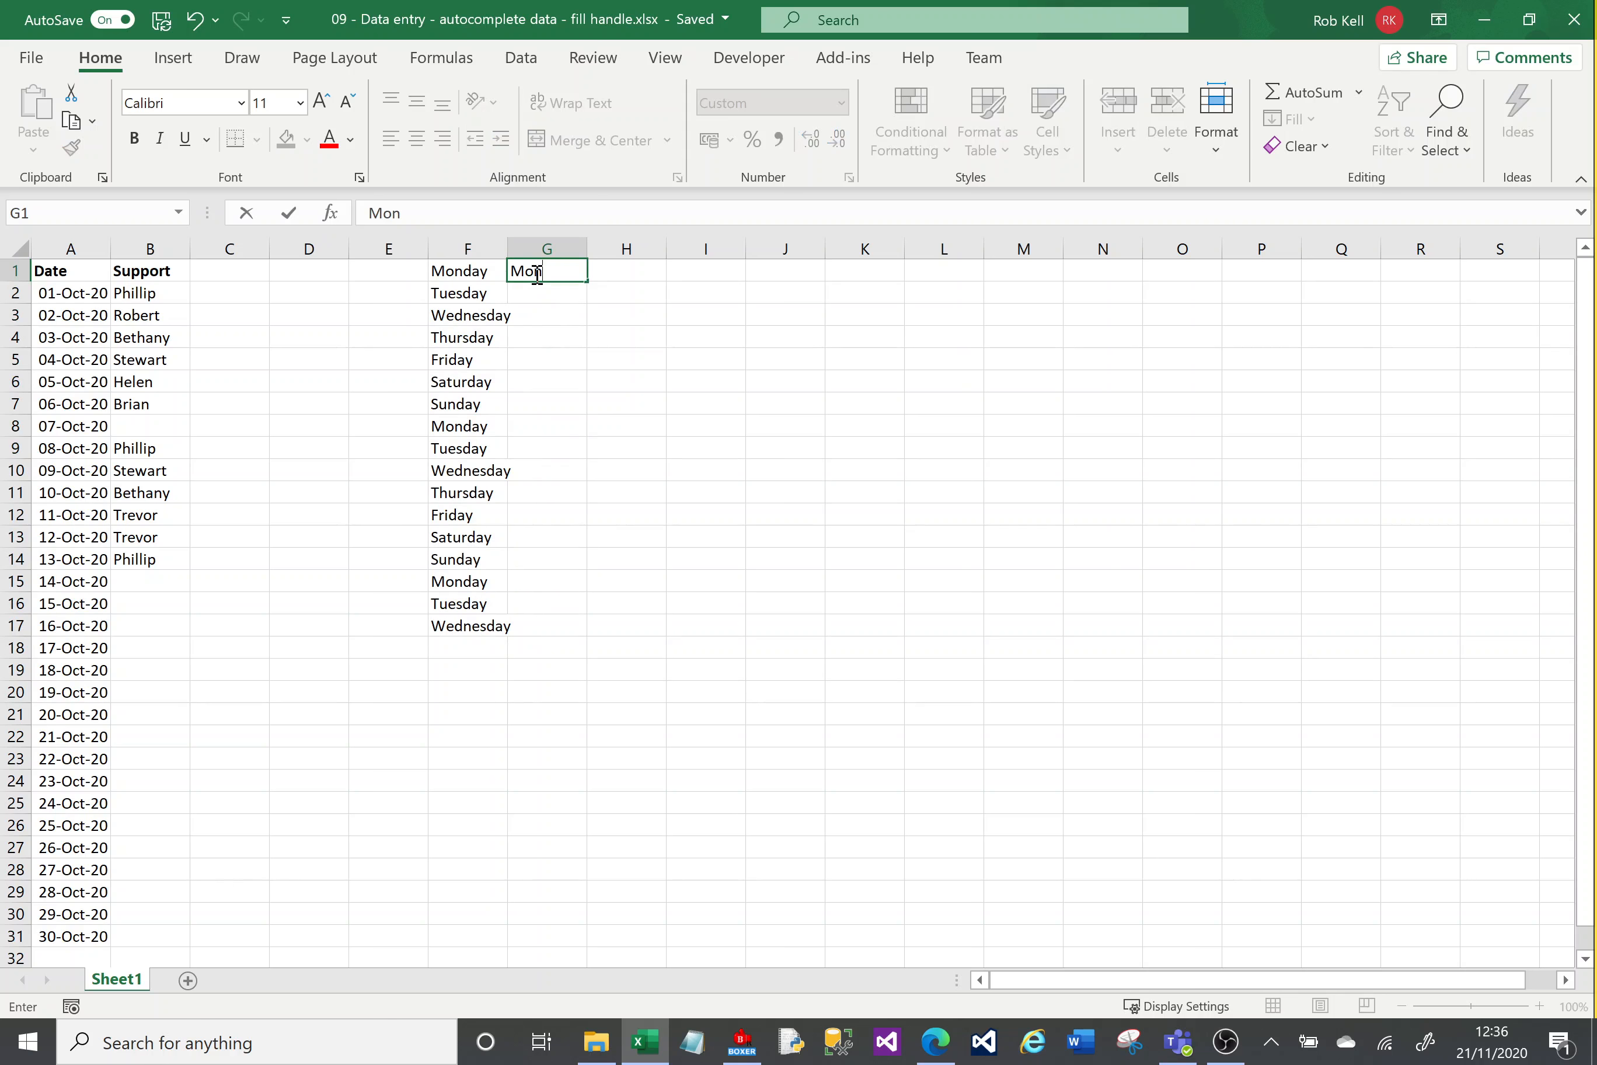
pyautogui.press('Return')
pyautogui.write('Tue')
pyautogui.press('Return')
# Step: Select G1:G2 and fill the abbreviated weekday series down to row 17
pyautogui.click(535, 274)
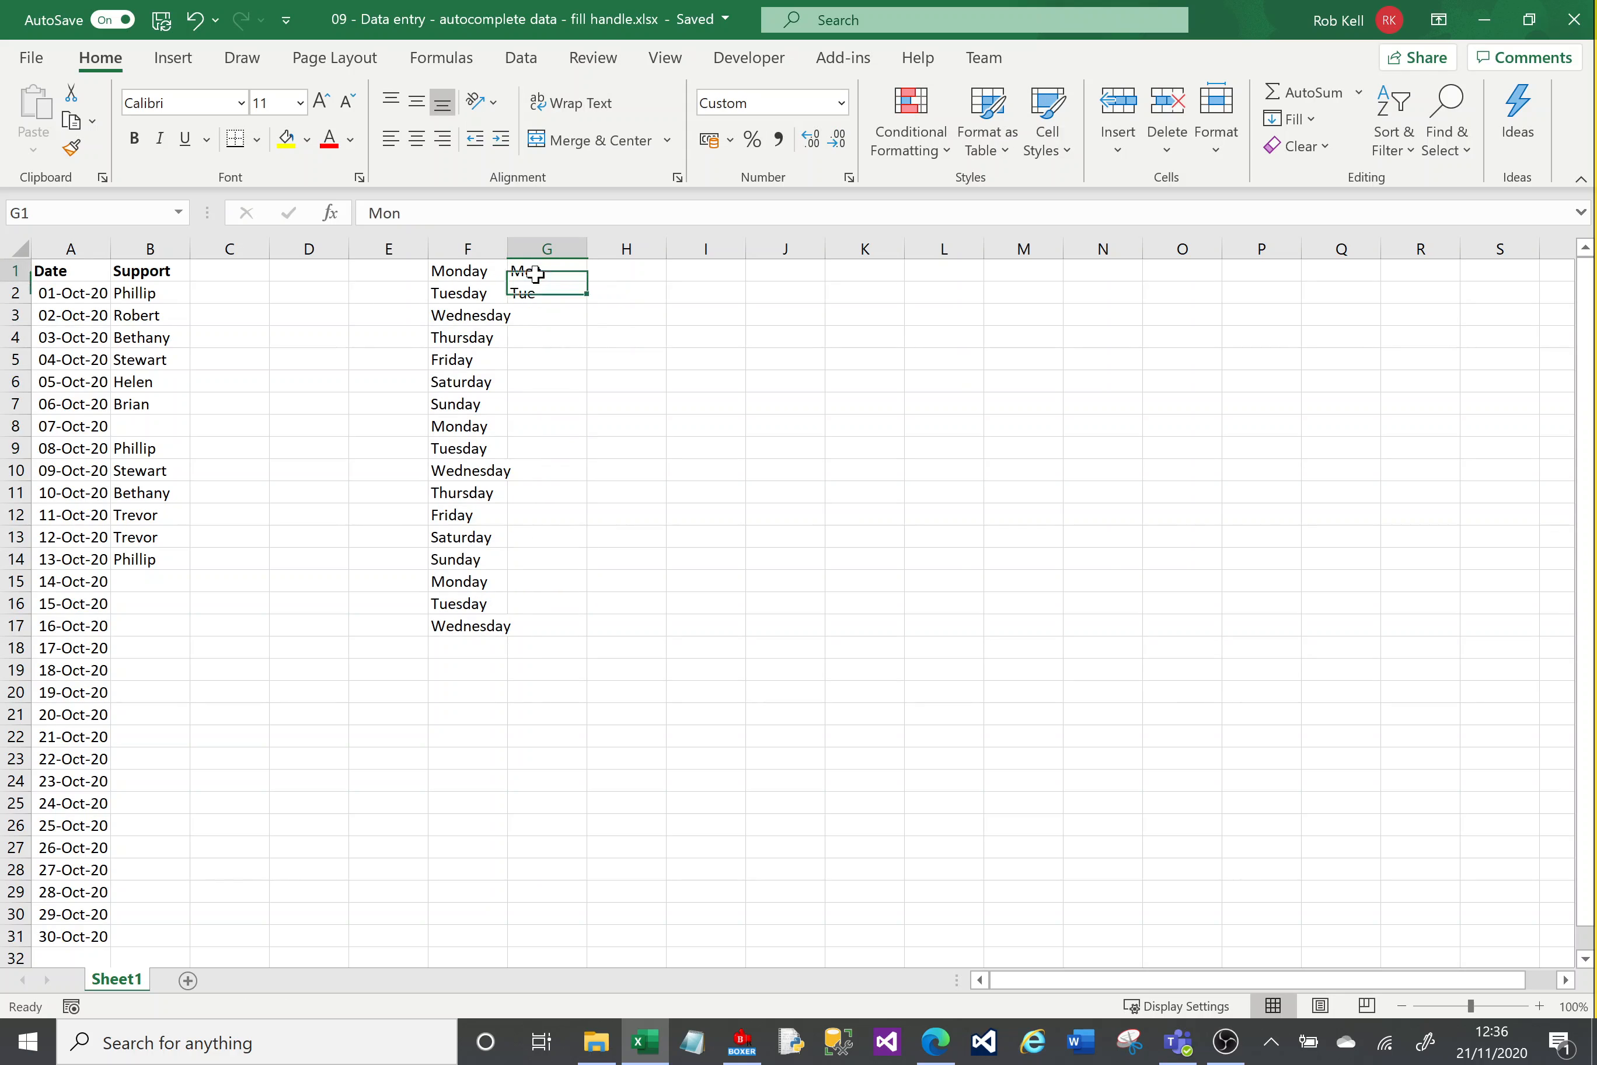
pyautogui.hotkey('shift', 'Down')
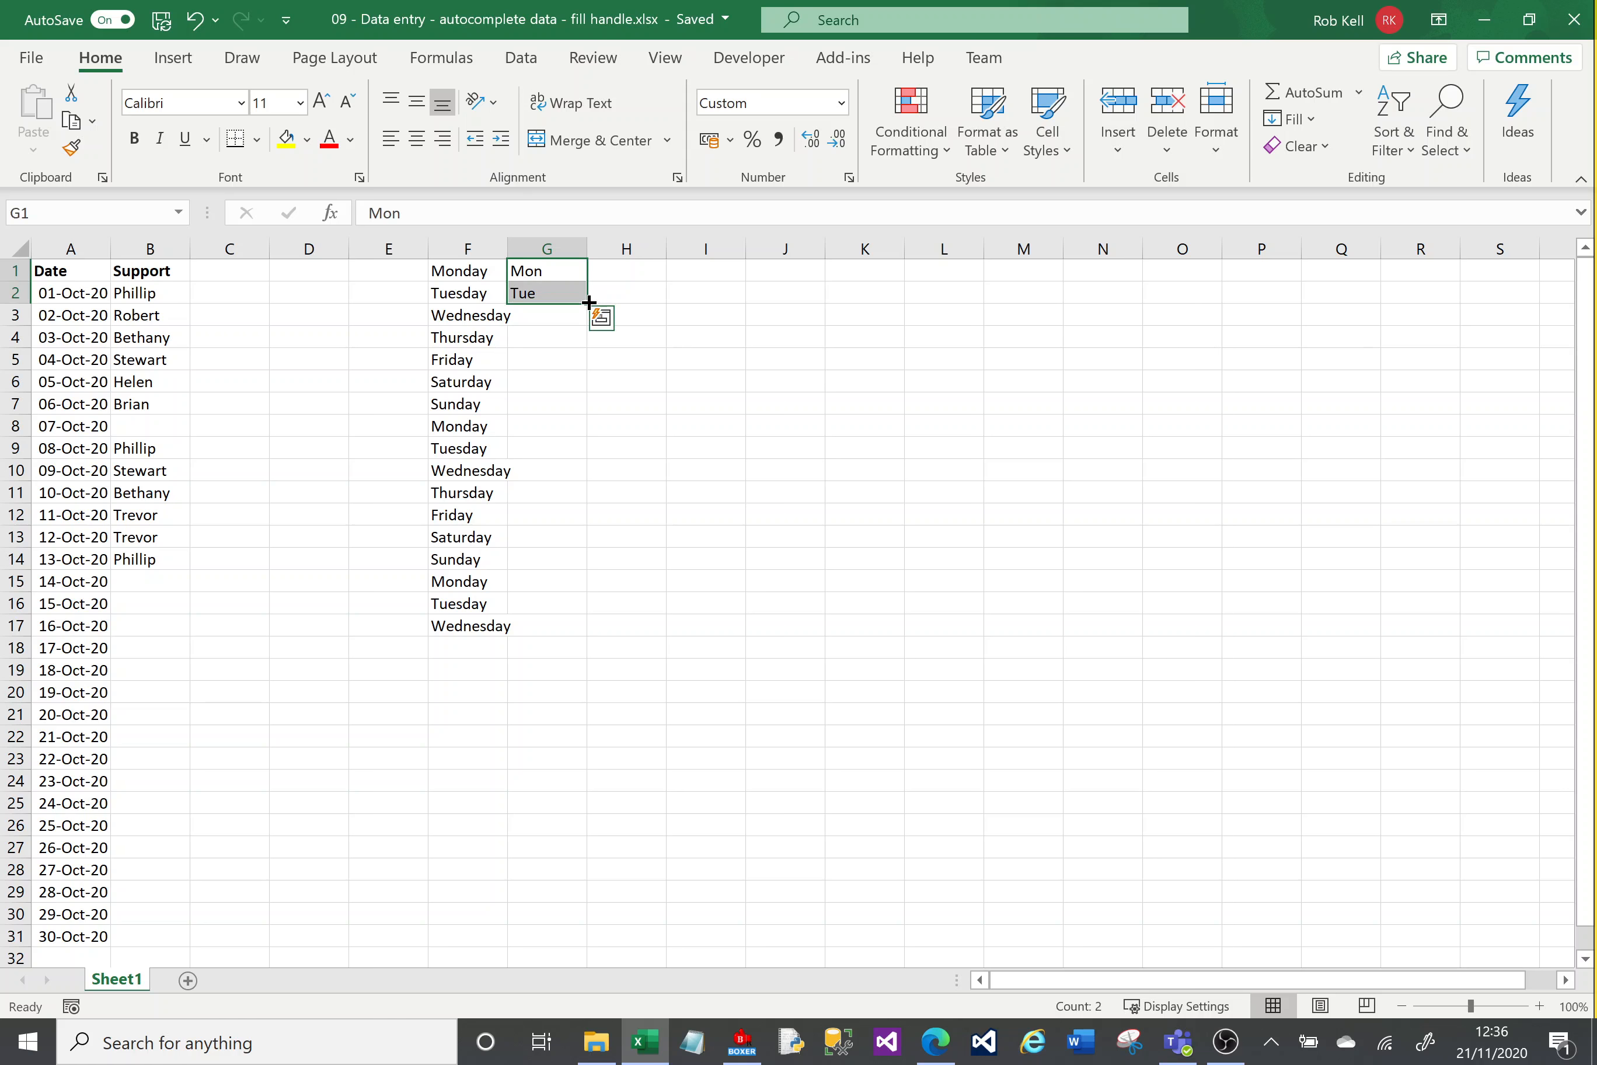
pyautogui.moveTo(588, 303); pyautogui.dragTo(579, 638)
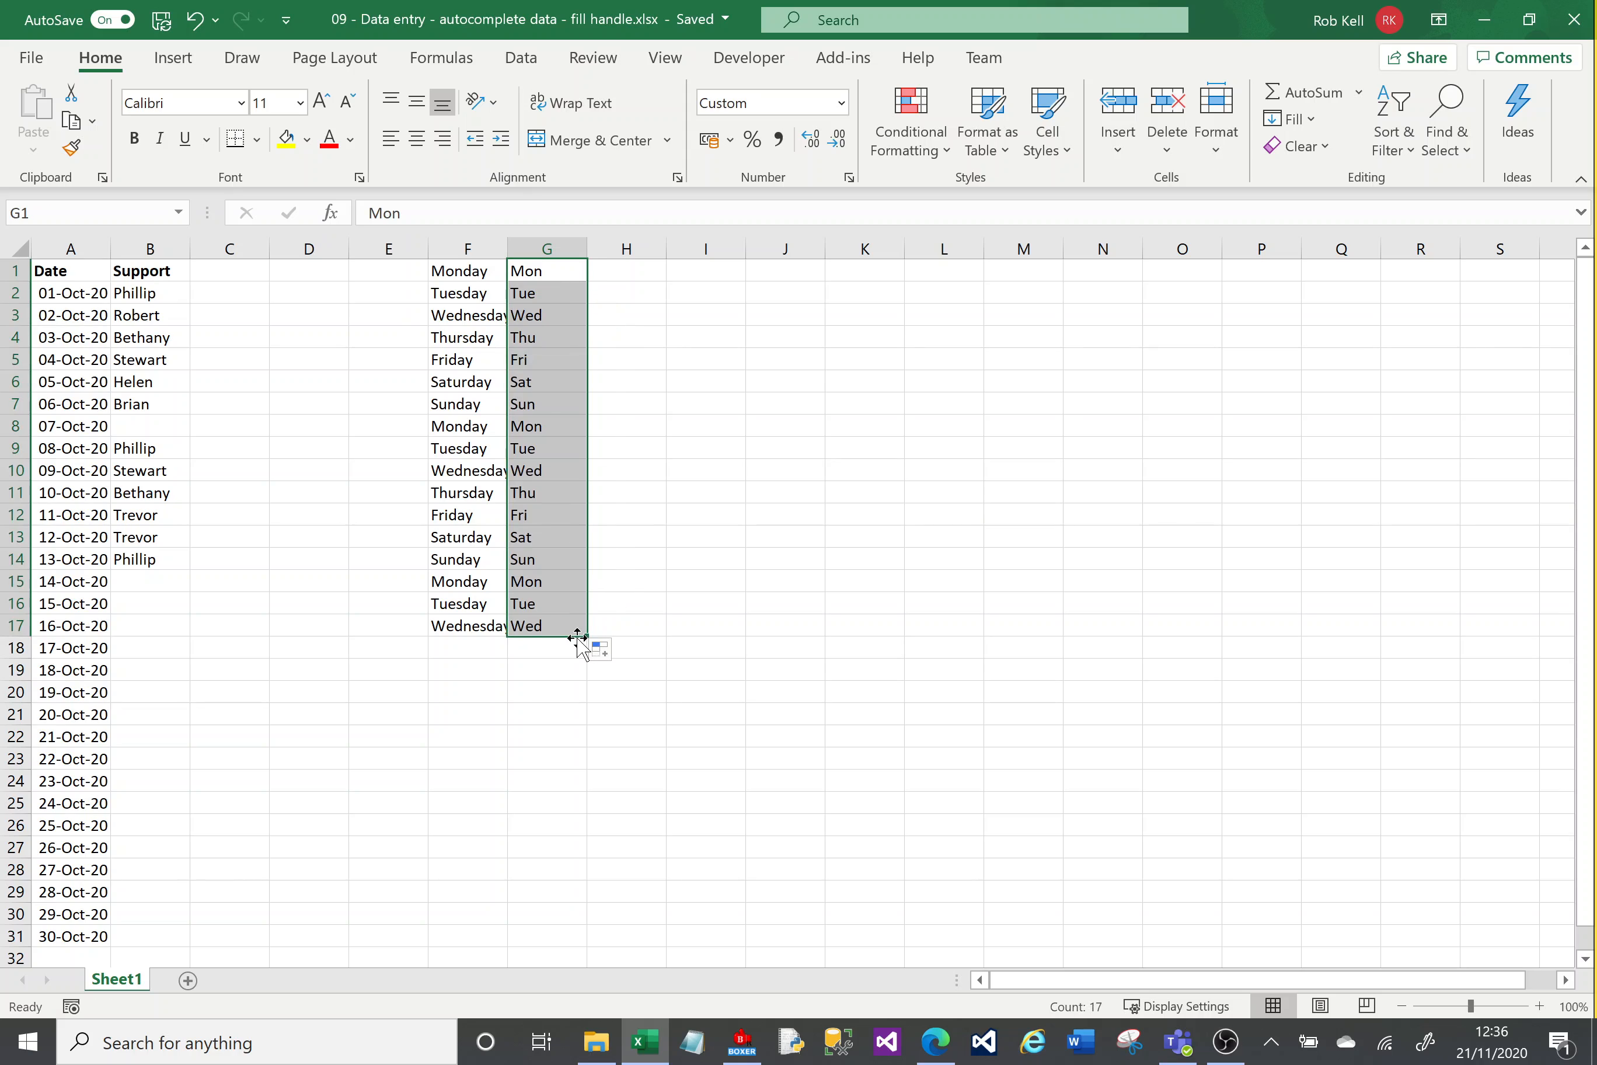
# Step: Enter the numbers 1, 2 and 3 in H1:H3
pyautogui.click(638, 265)
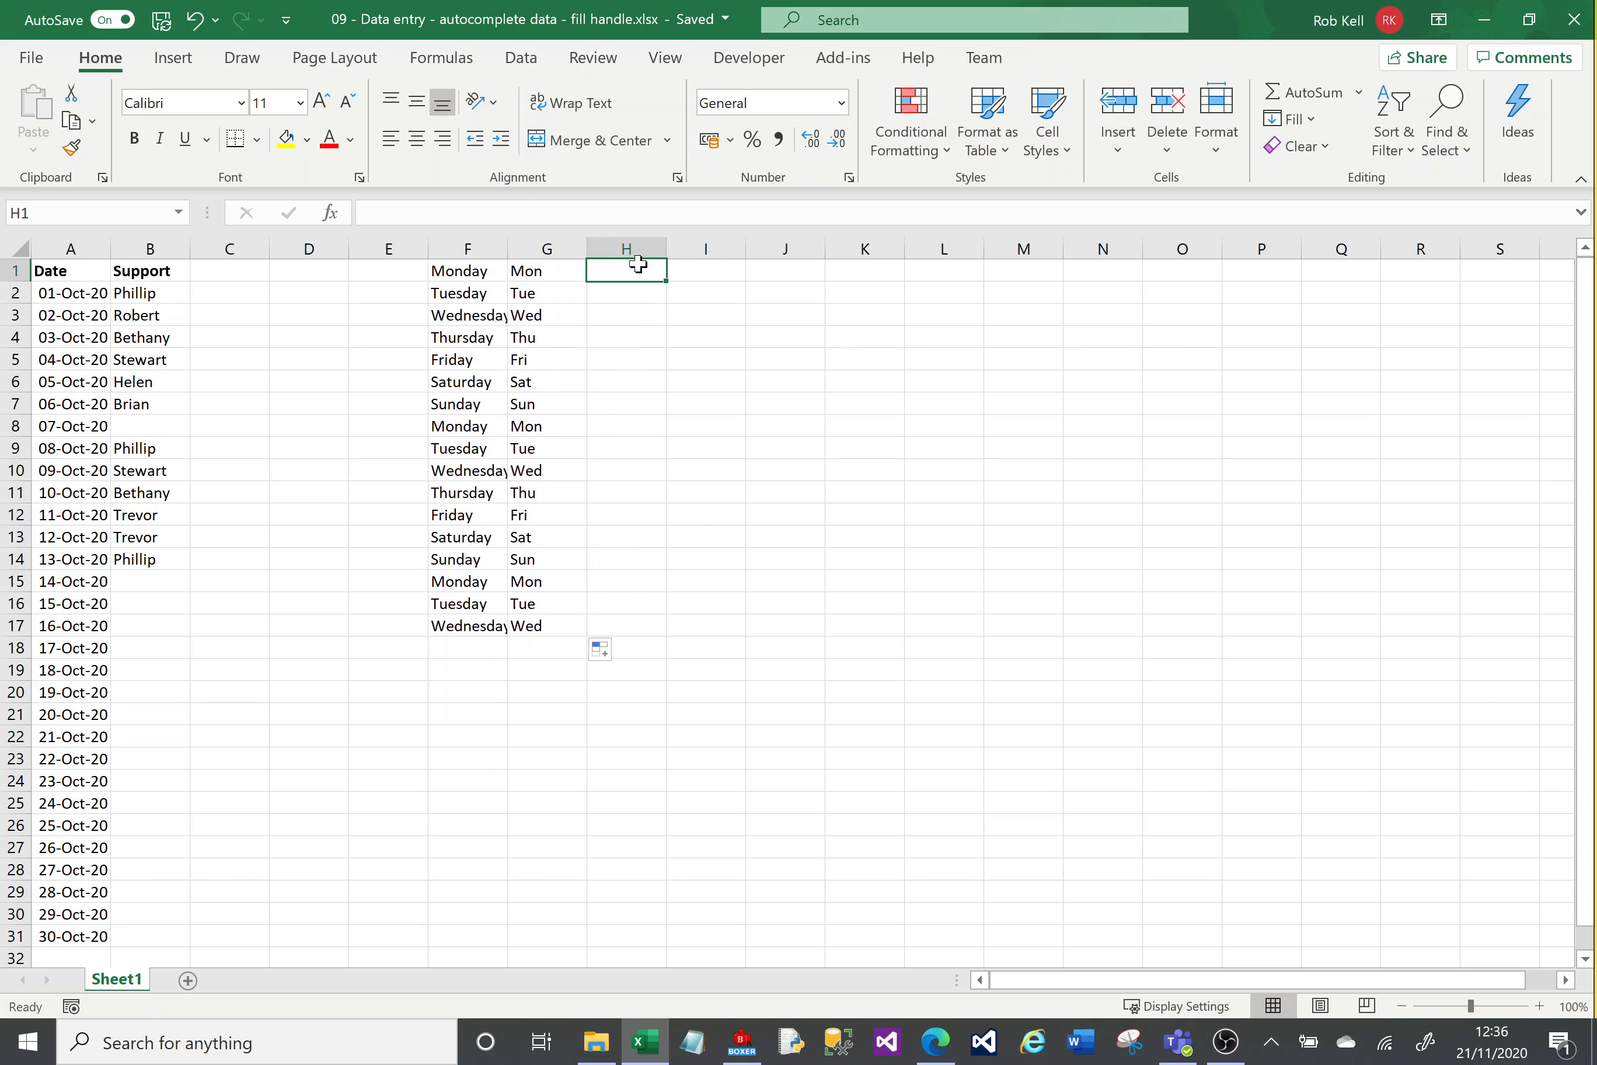
pyautogui.write('1')
pyautogui.press('Return')
pyautogui.write('2')
pyautogui.press('Return')
pyautogui.write('3')
pyautogui.press('Return')
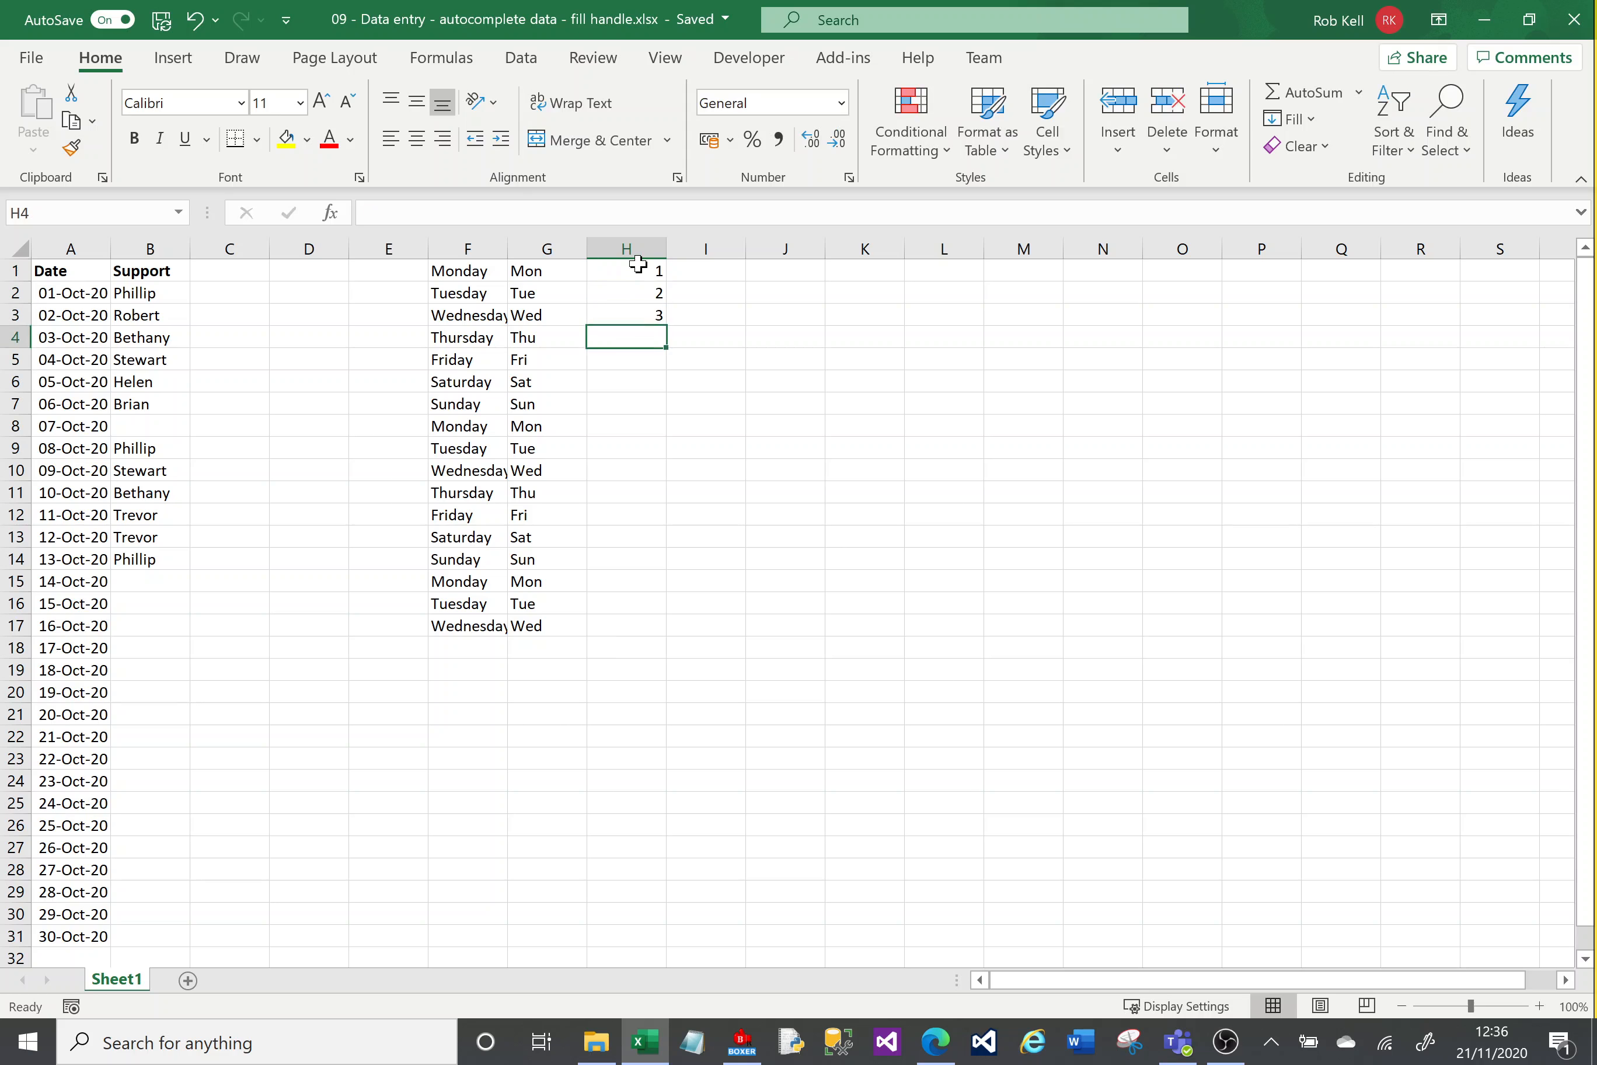
# Step: Select H1:H3 and fill the number series down to row 17 with the fill handle
pyautogui.click(638, 264)
pyautogui.moveTo(638, 265); pyautogui.dragTo(631, 628)
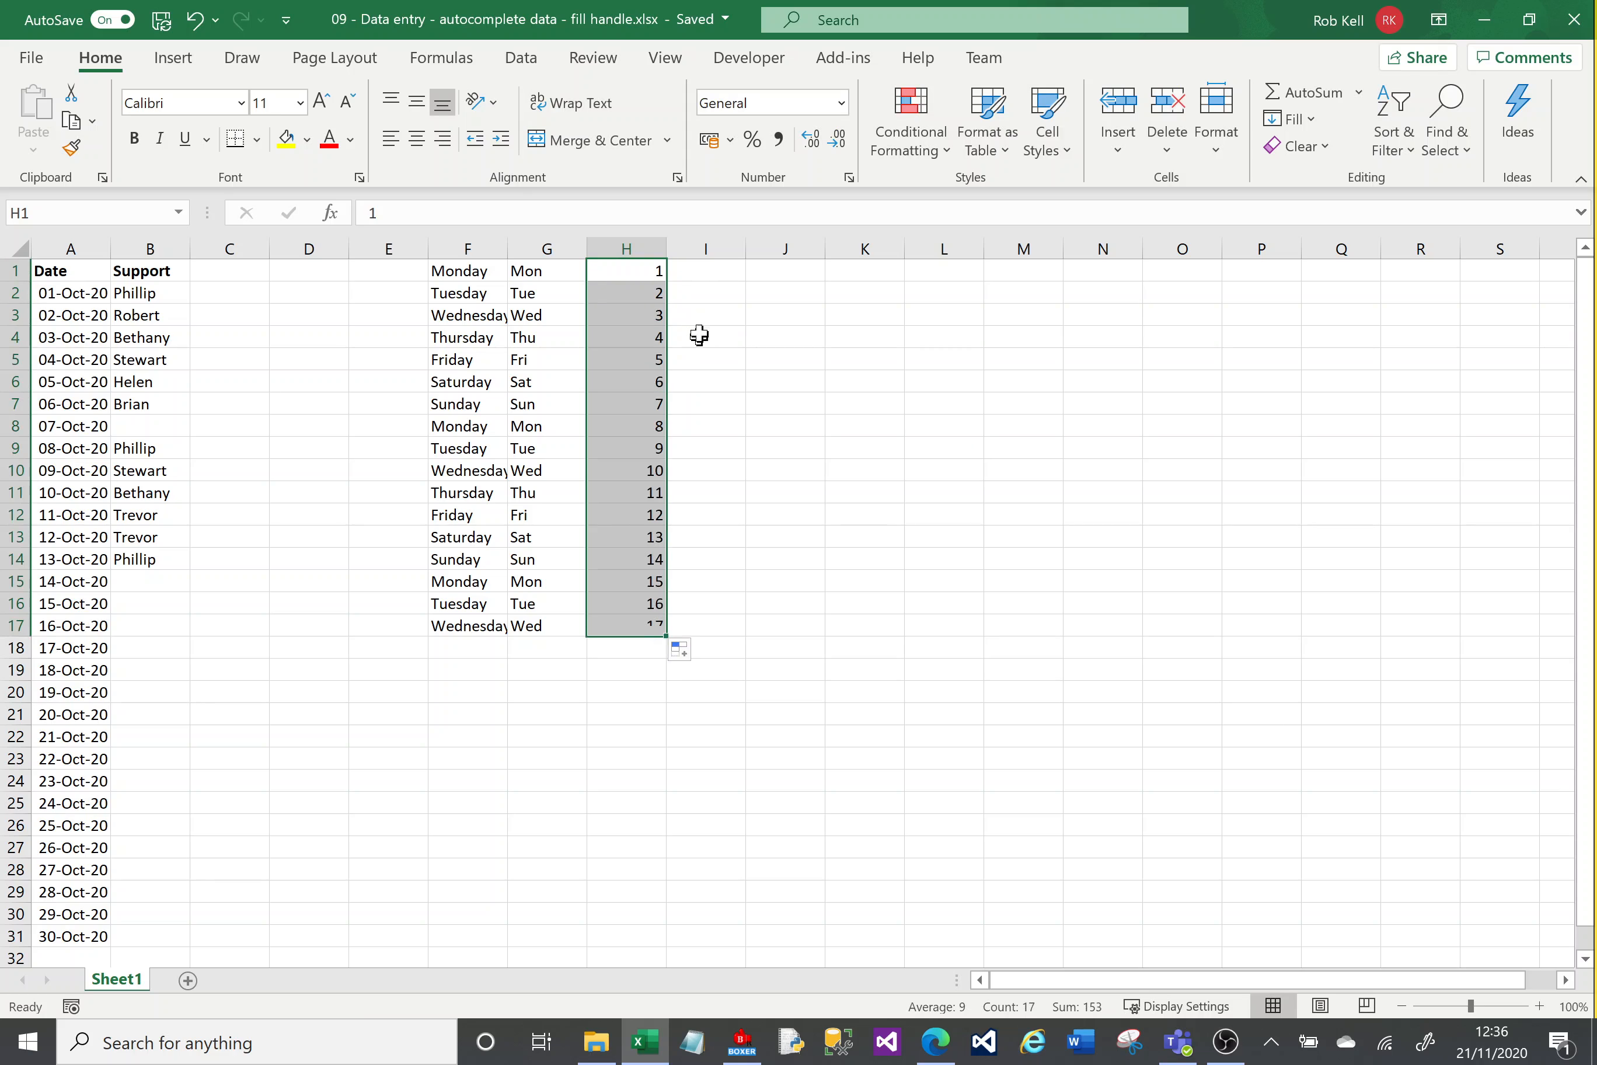
# Step: Enter the numbers 20, 30, 40 and 50 in I1:I4
pyautogui.click(697, 271)
pyautogui.write('20')
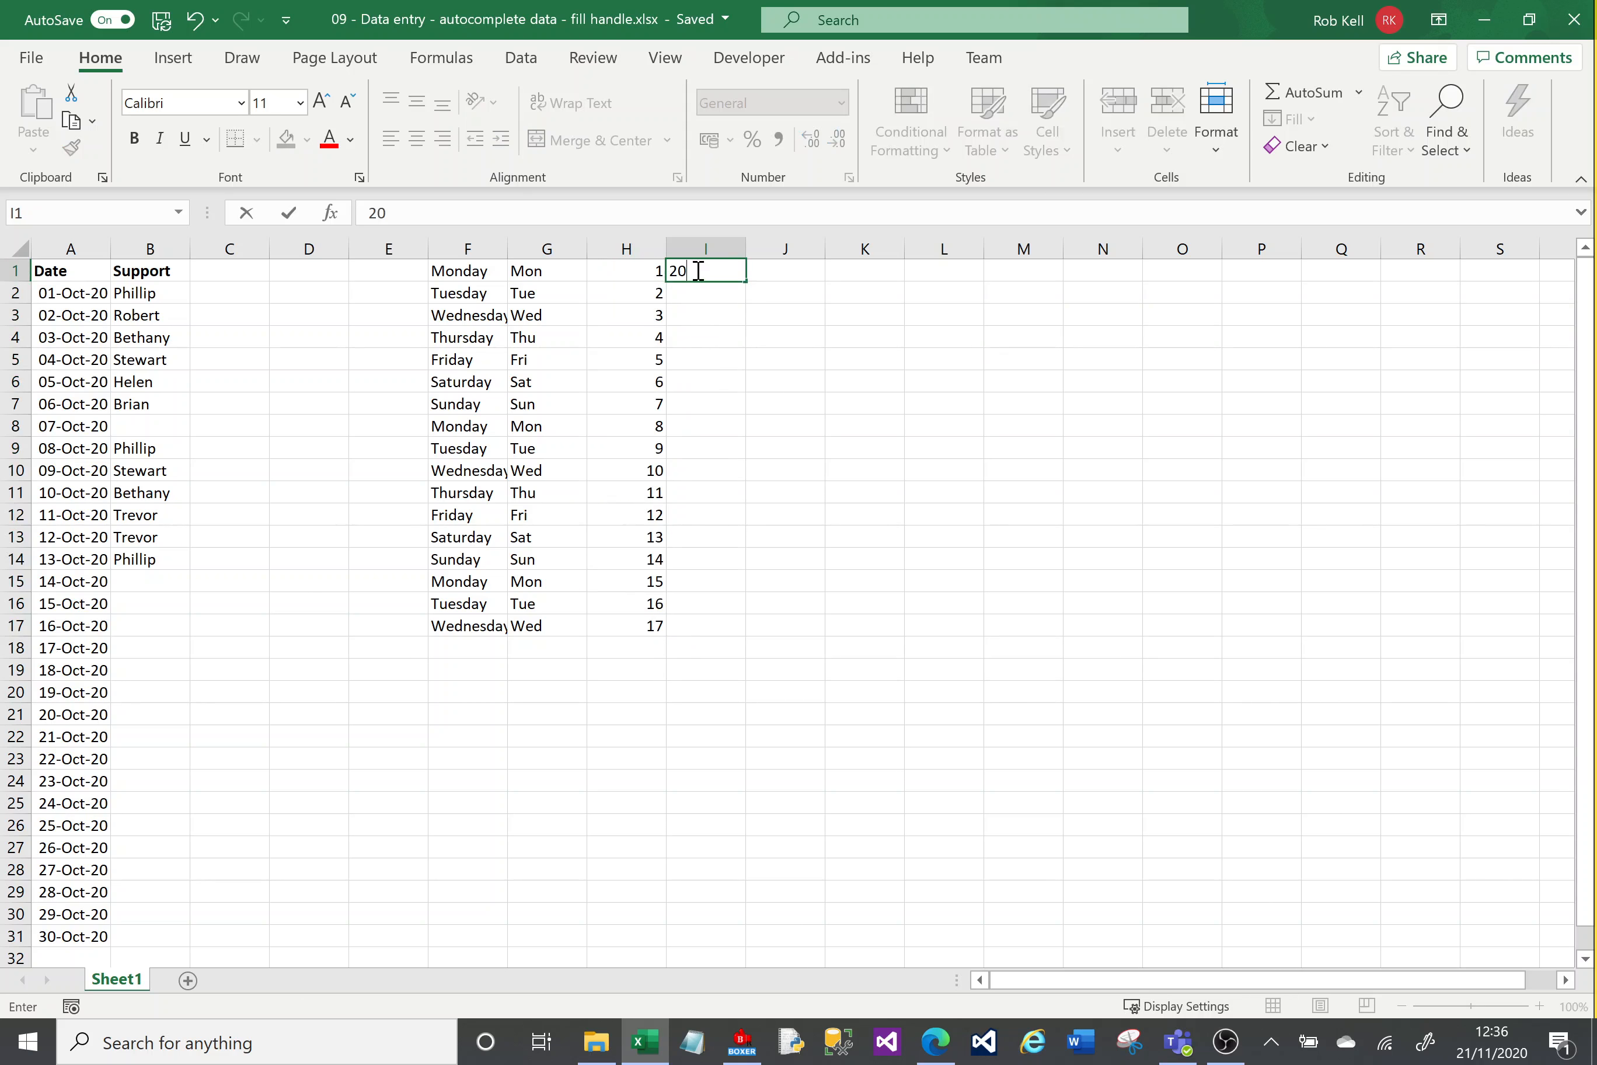
pyautogui.press('Return')
pyautogui.write('30')
pyautogui.press('Return')
pyautogui.write('40')
pyautogui.press('Return')
pyautogui.write('50')
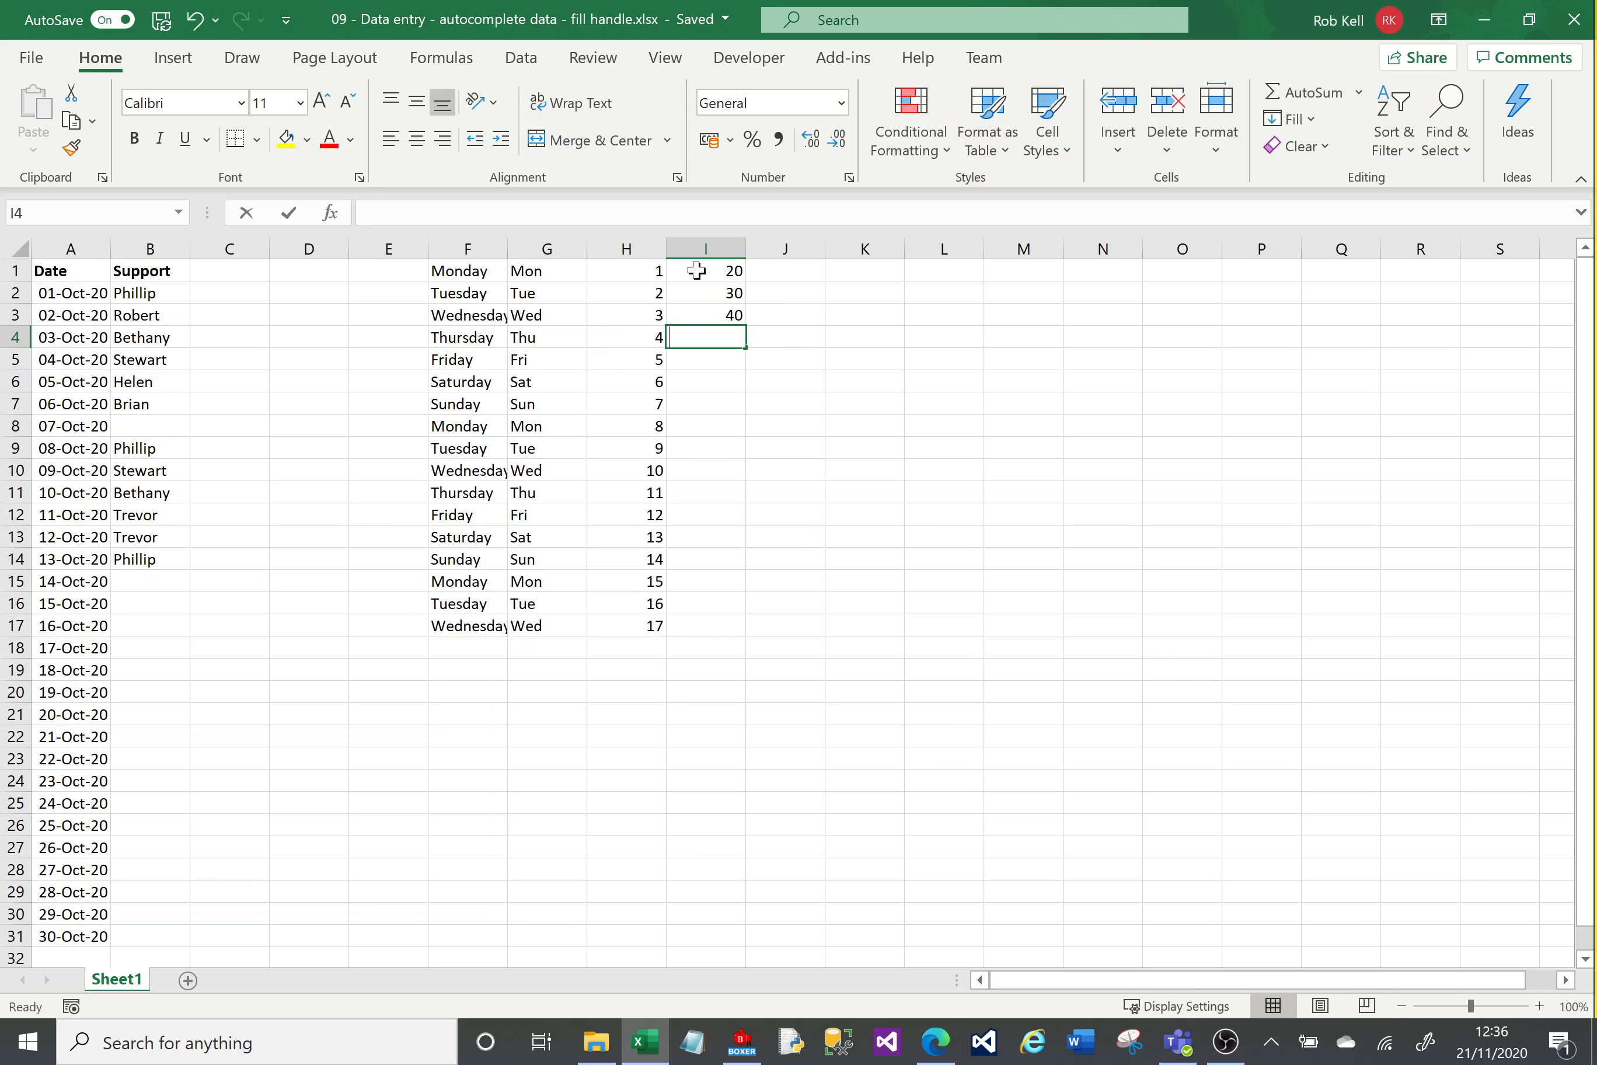
pyautogui.press('Return')
# Step: Select I1:I4 and fill the series of tens down to row 17
pyautogui.click(697, 270)
pyautogui.hotkey('shift', 'Down')
pyautogui.hotkey('shift', 'Down')
pyautogui.hotkey('shift', 'Down')
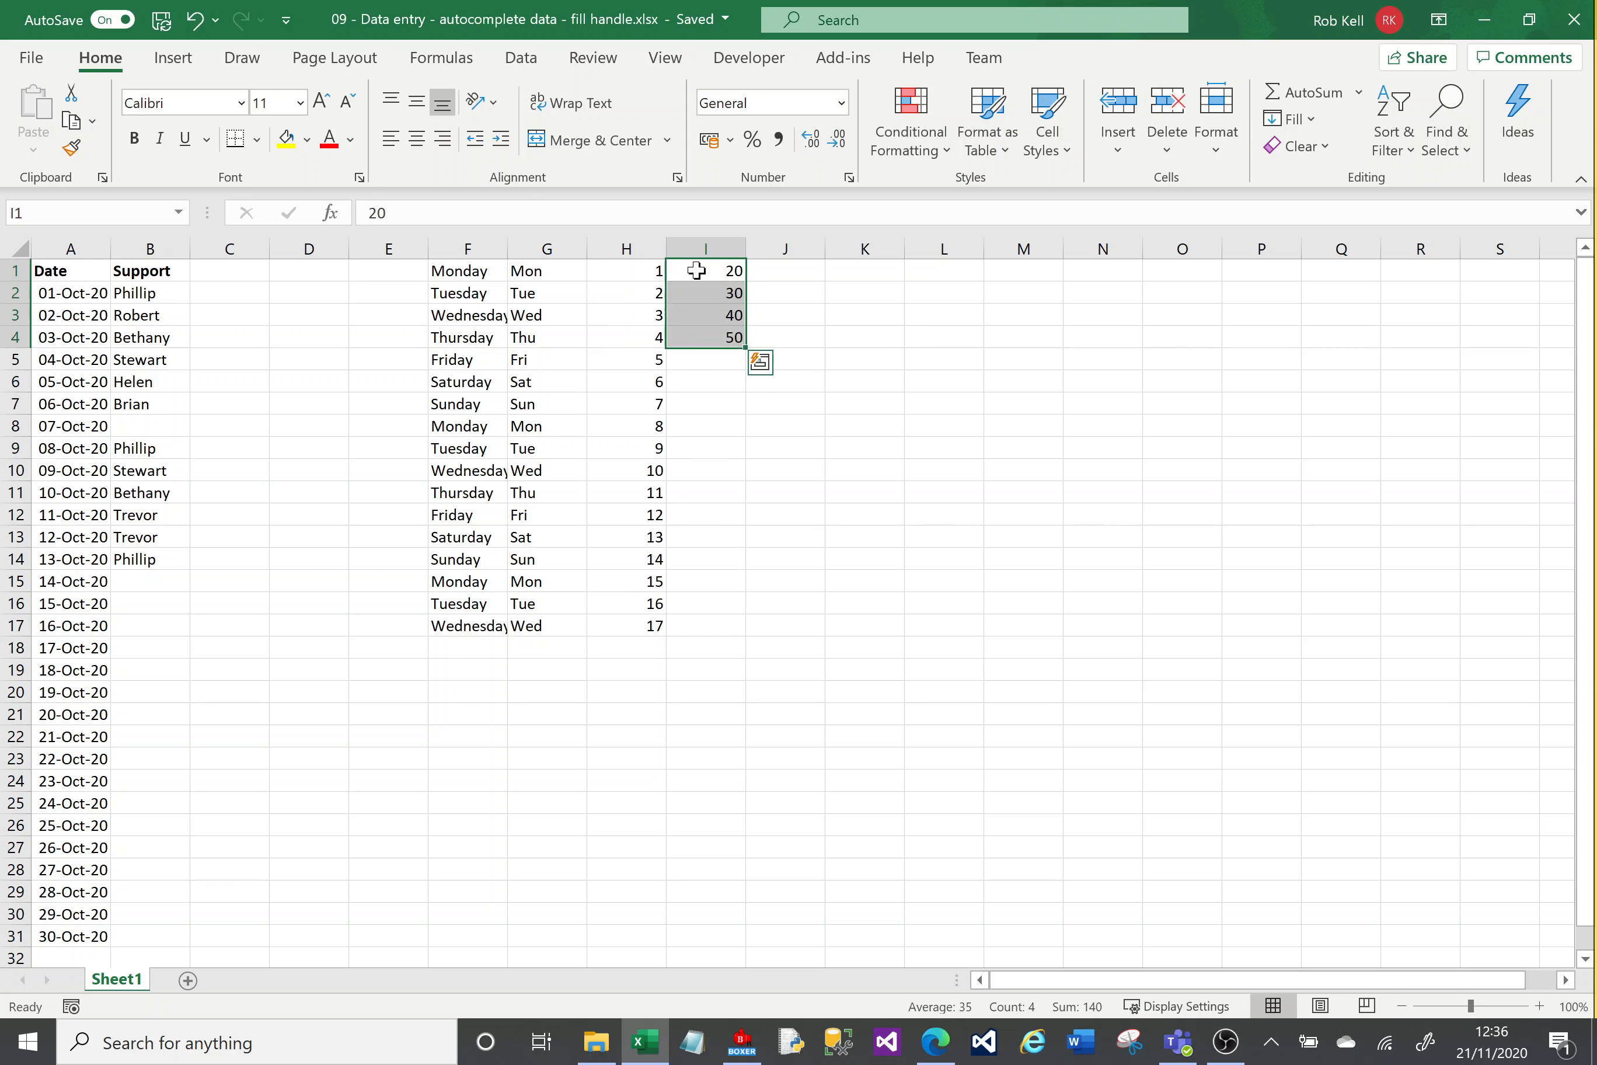
pyautogui.moveTo(745, 347); pyautogui.dragTo(745, 629)
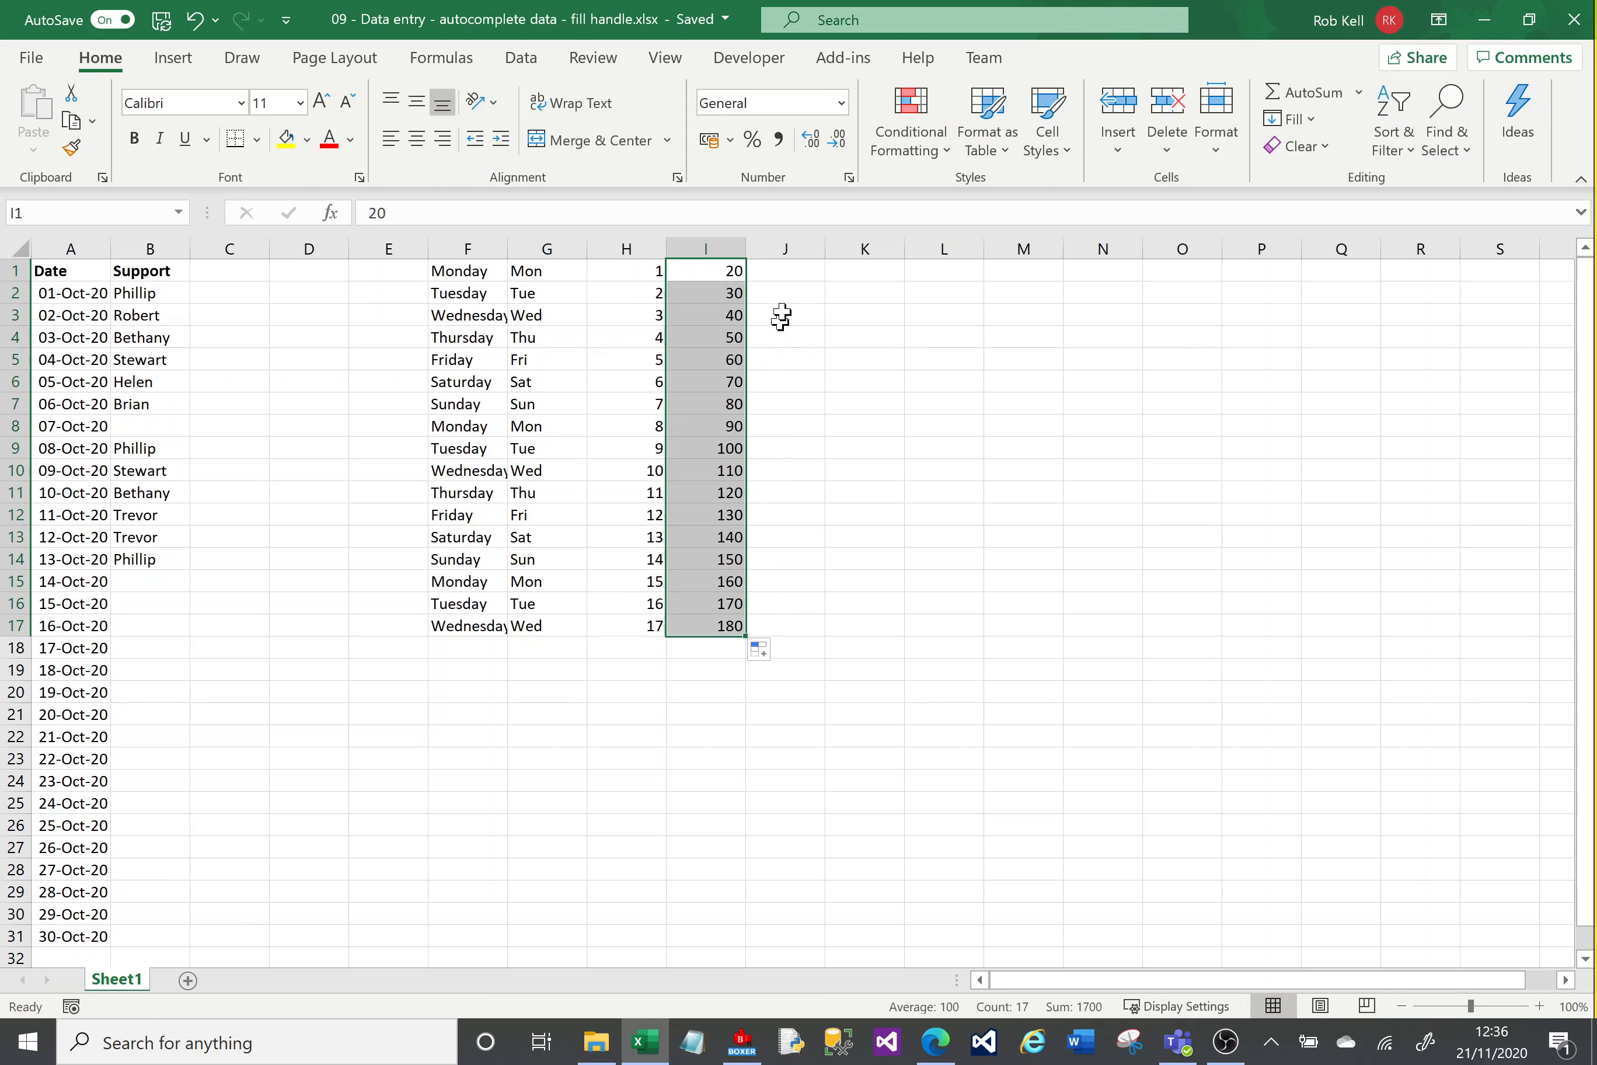
# Step: Enter the date 20 Oct 2020 in J1
pyautogui.click(791, 272)
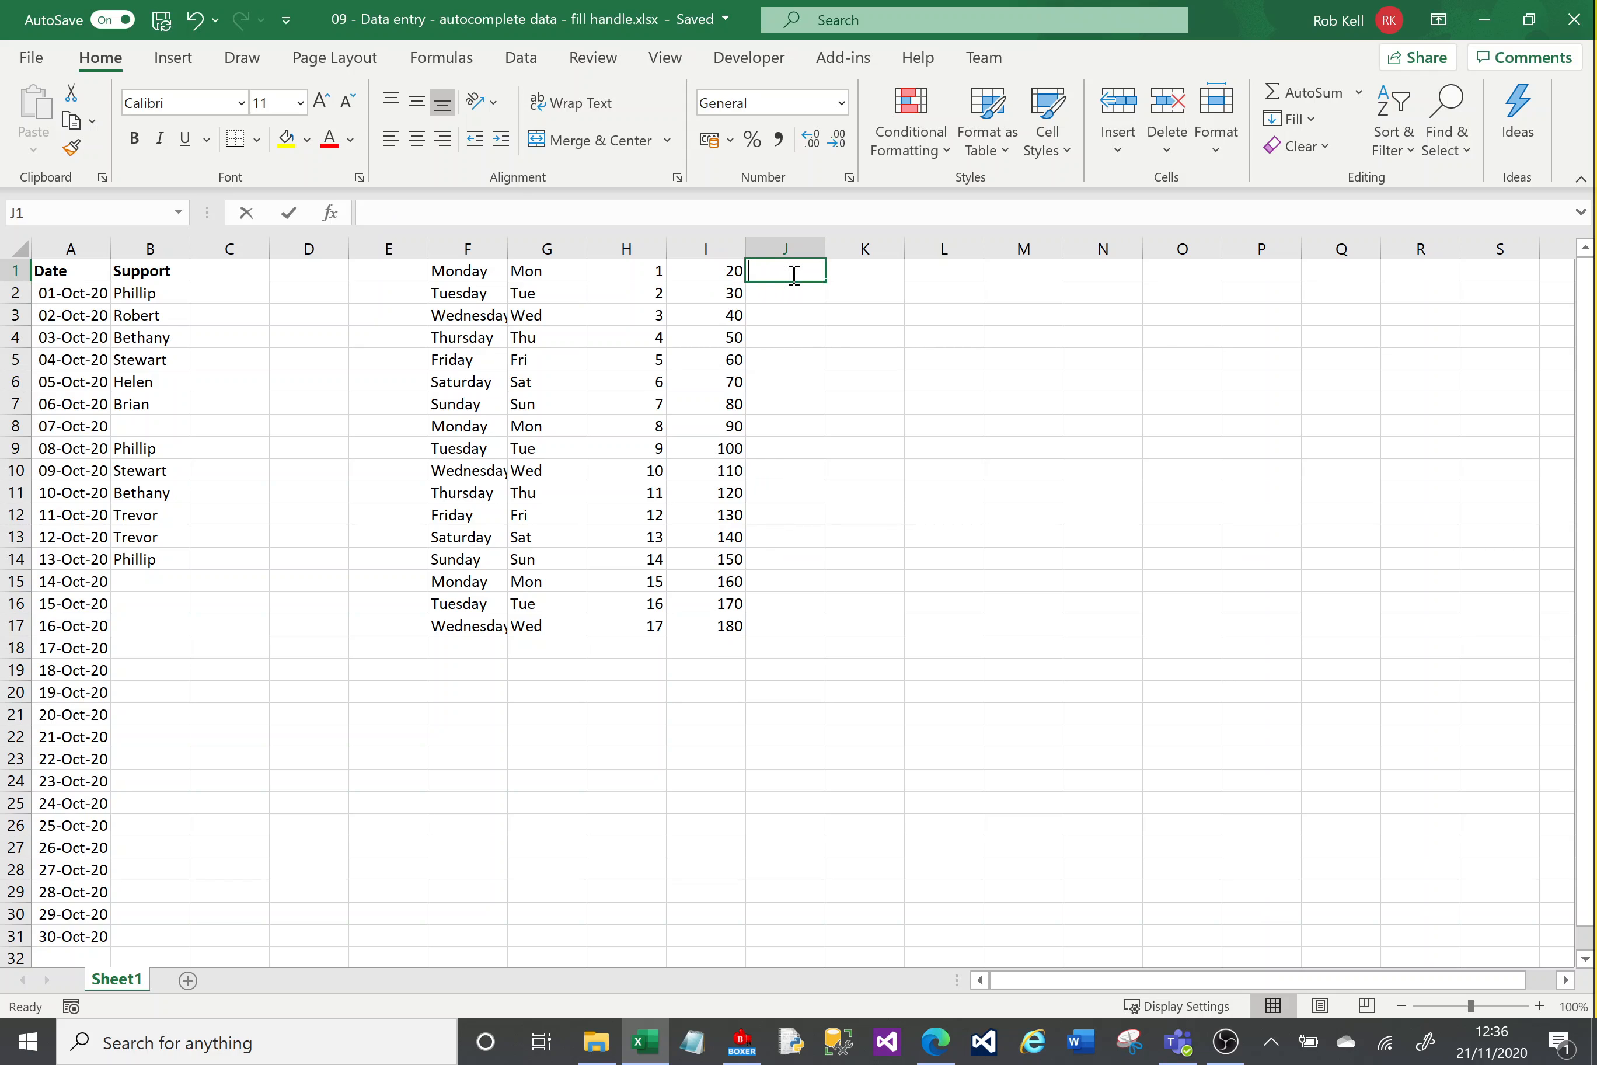
pyautogui.write('20 Oct 2020')
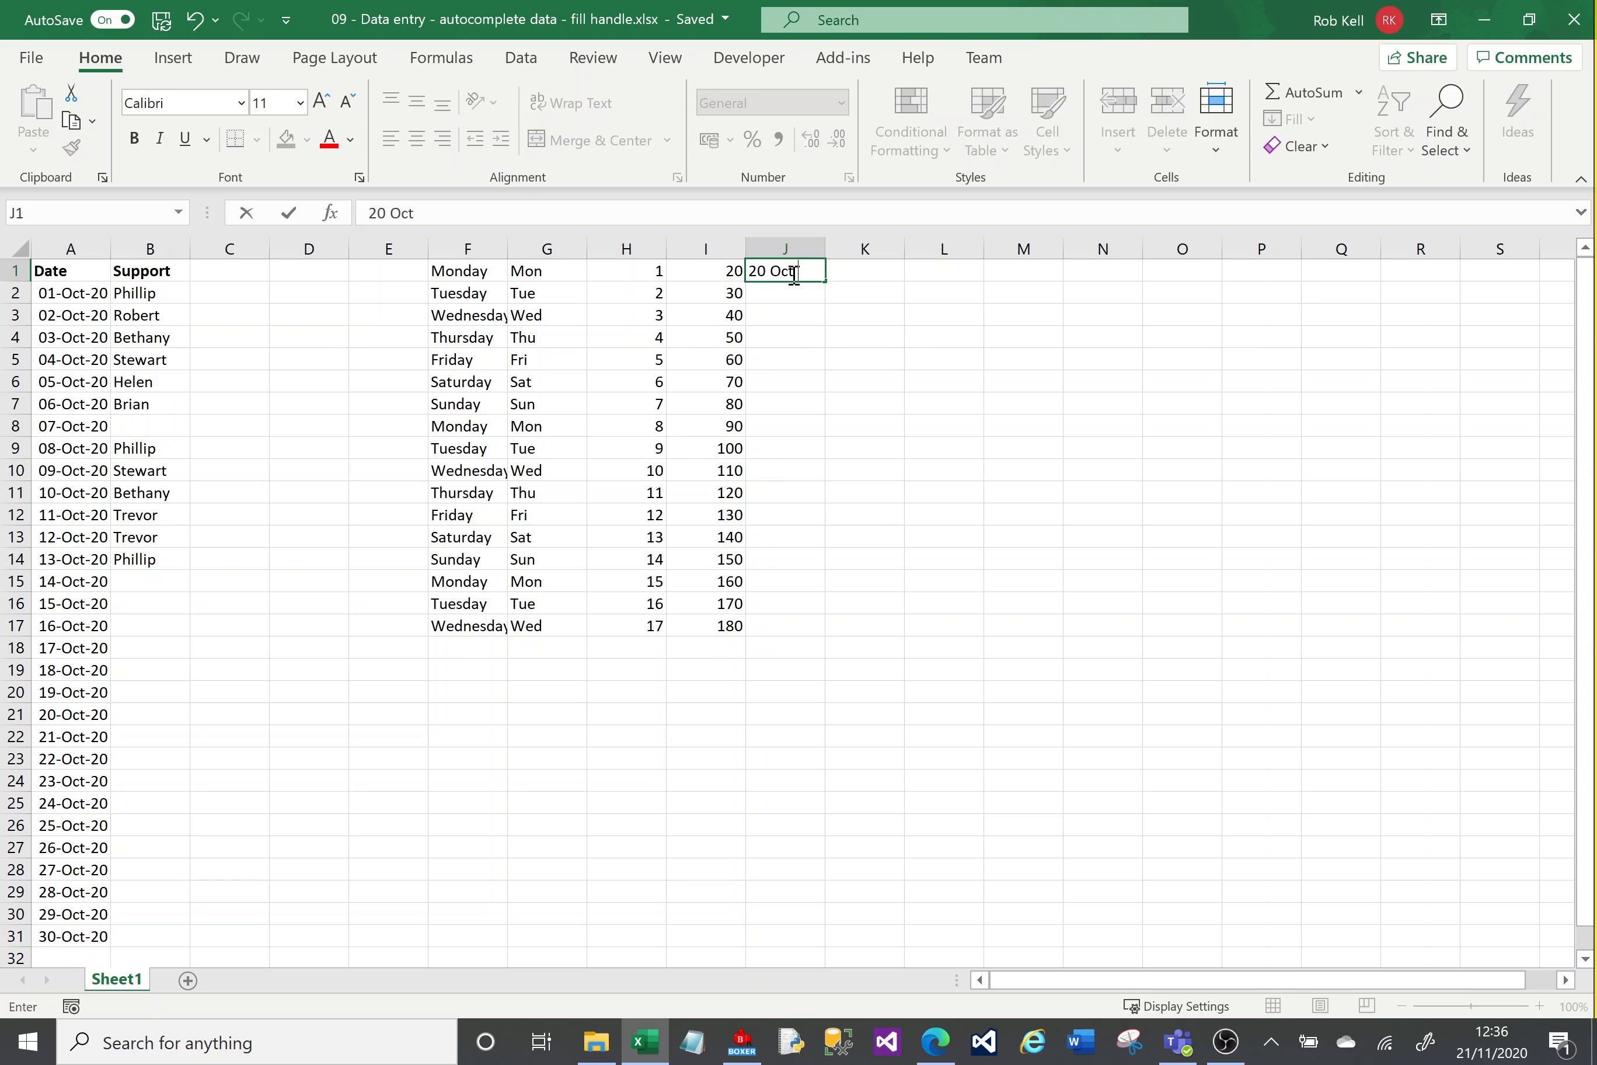
pyautogui.press('Return')
# Step: Fill the date in J1 down to row 17 with the fill handle
pyautogui.click(808, 274)
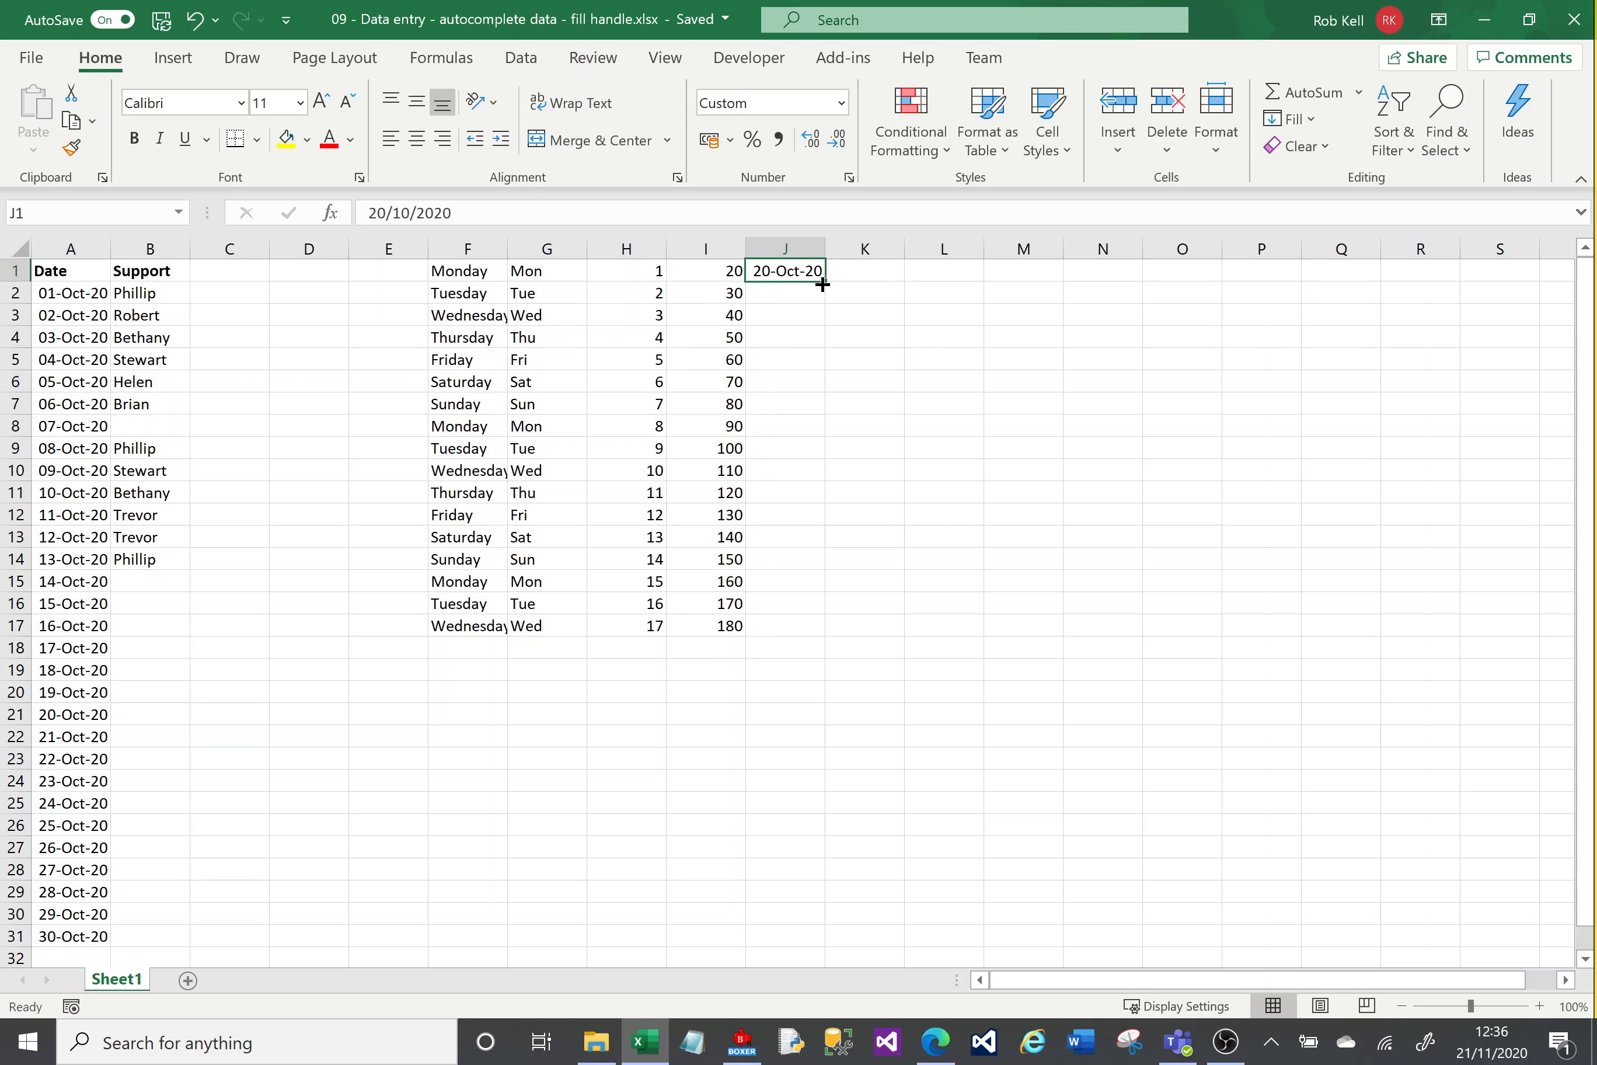
pyautogui.moveTo(825, 280); pyautogui.dragTo(826, 640)
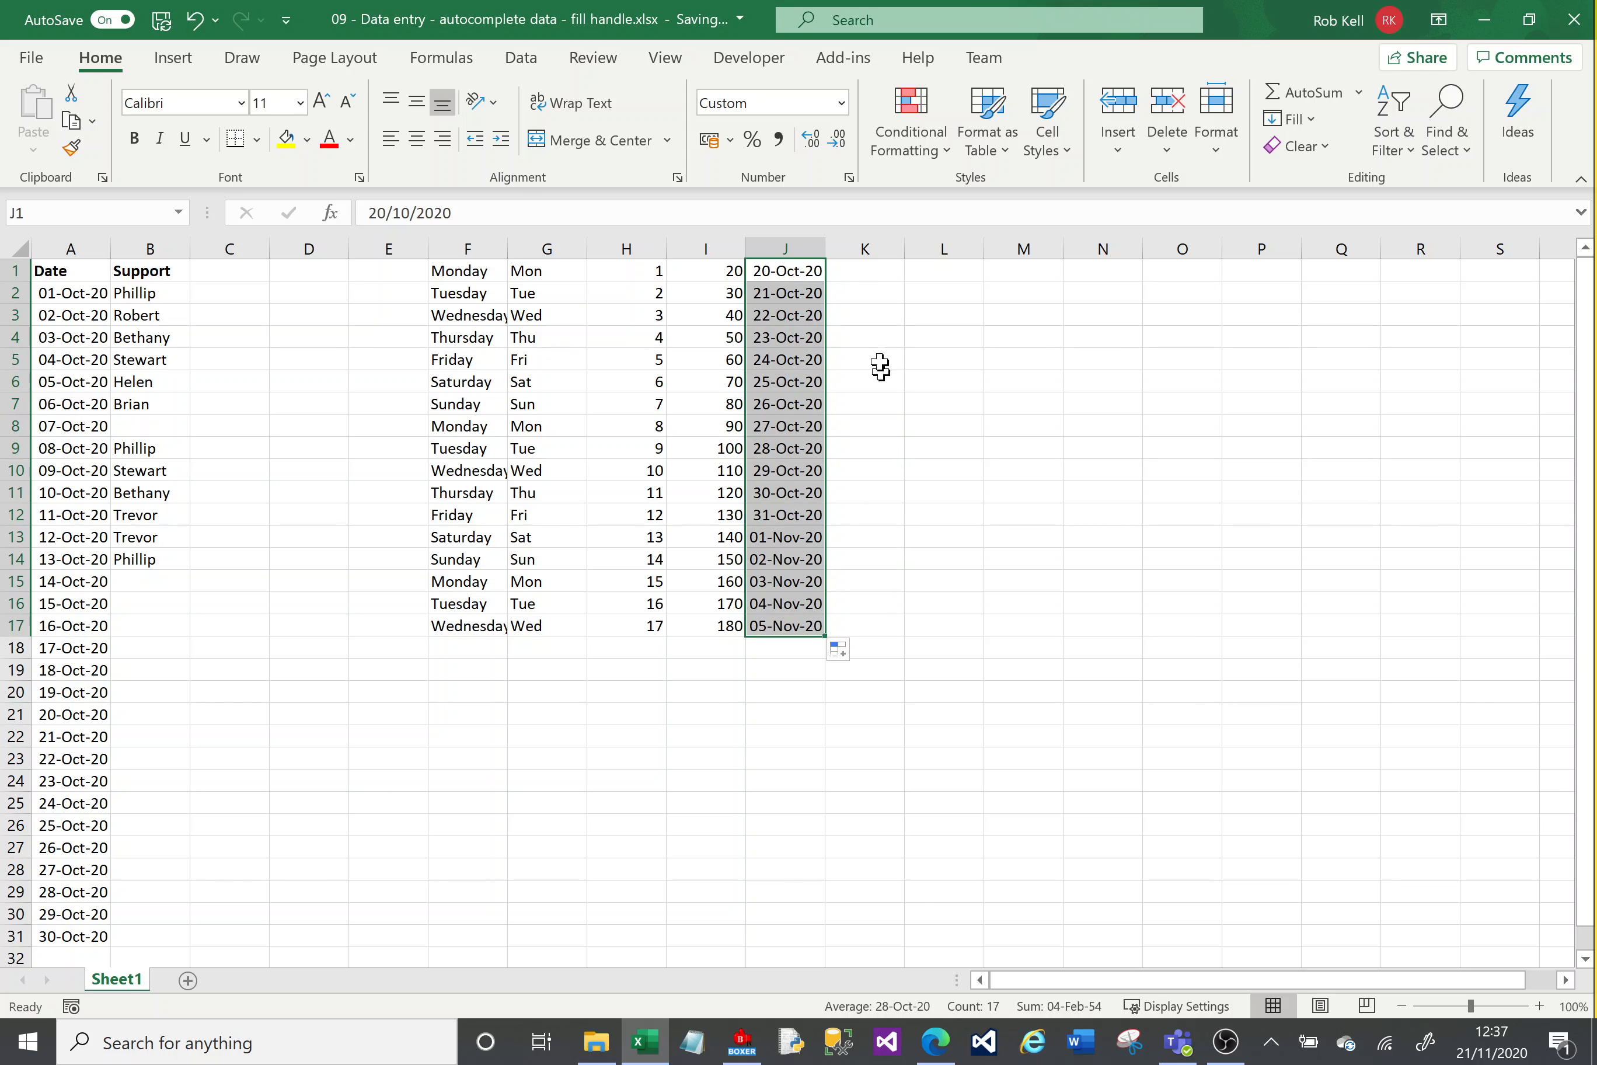
# Step: Enter AC01 in K1 and AC02 in K2
pyautogui.click(862, 270)
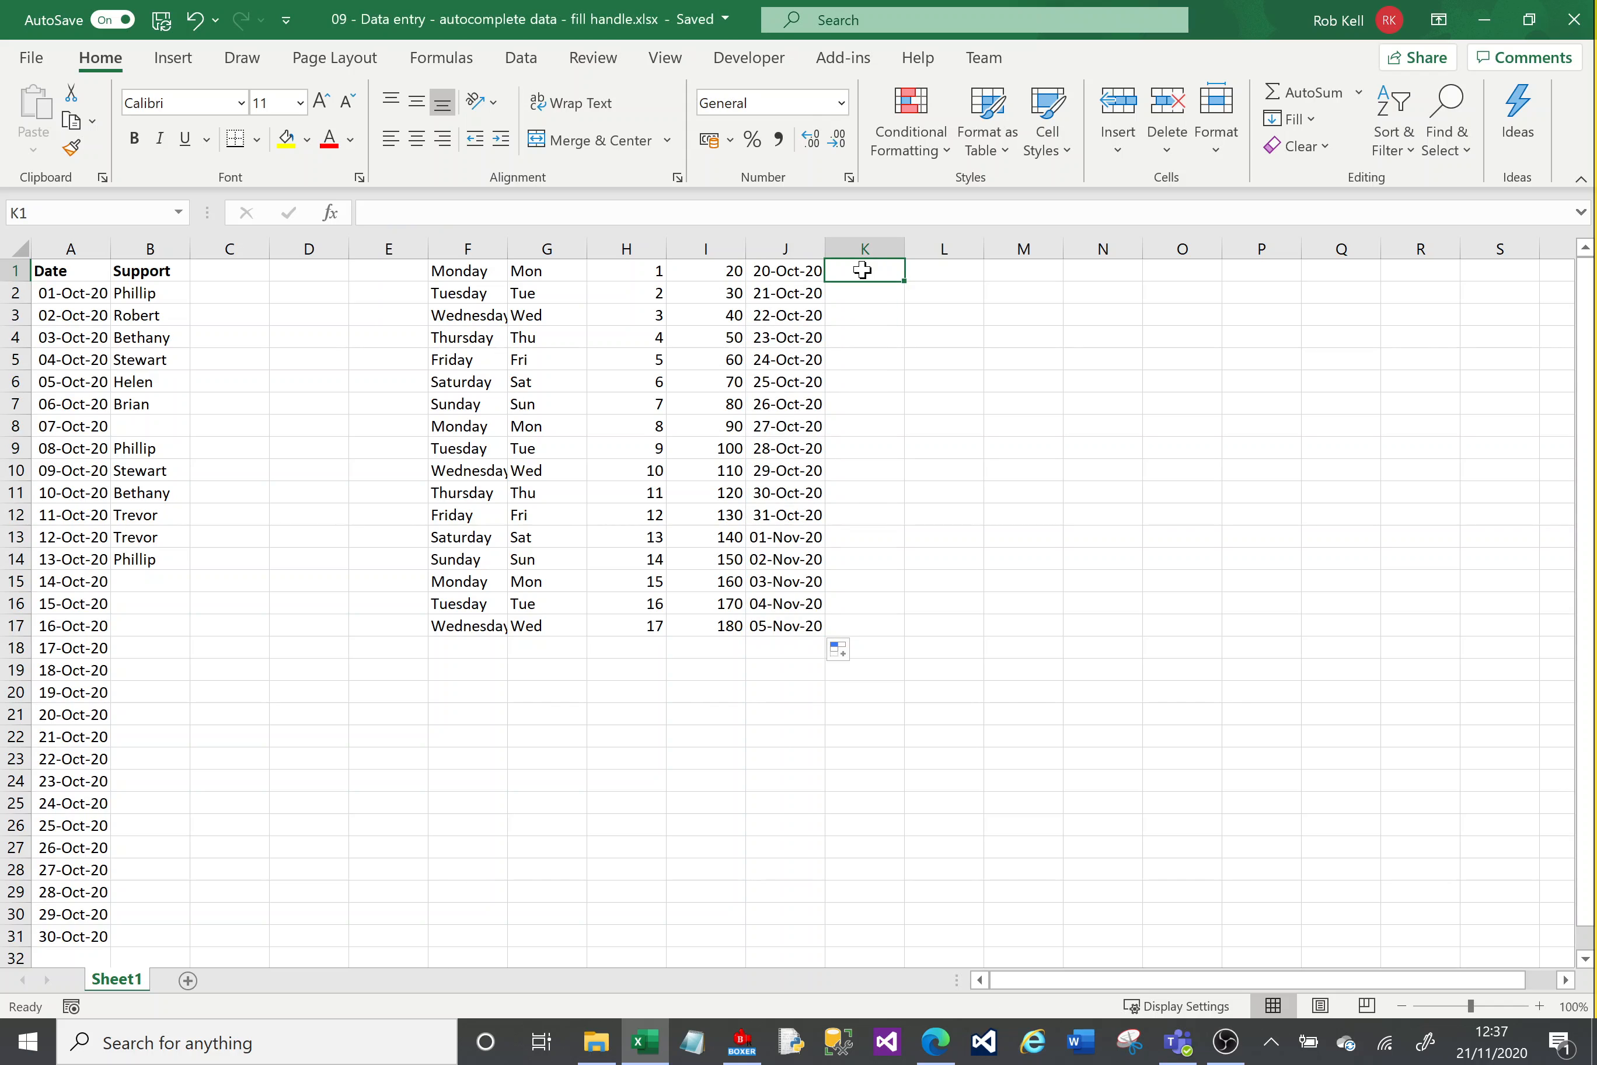
pyautogui.write('AC')
pyautogui.write('1')
pyautogui.press('Return')
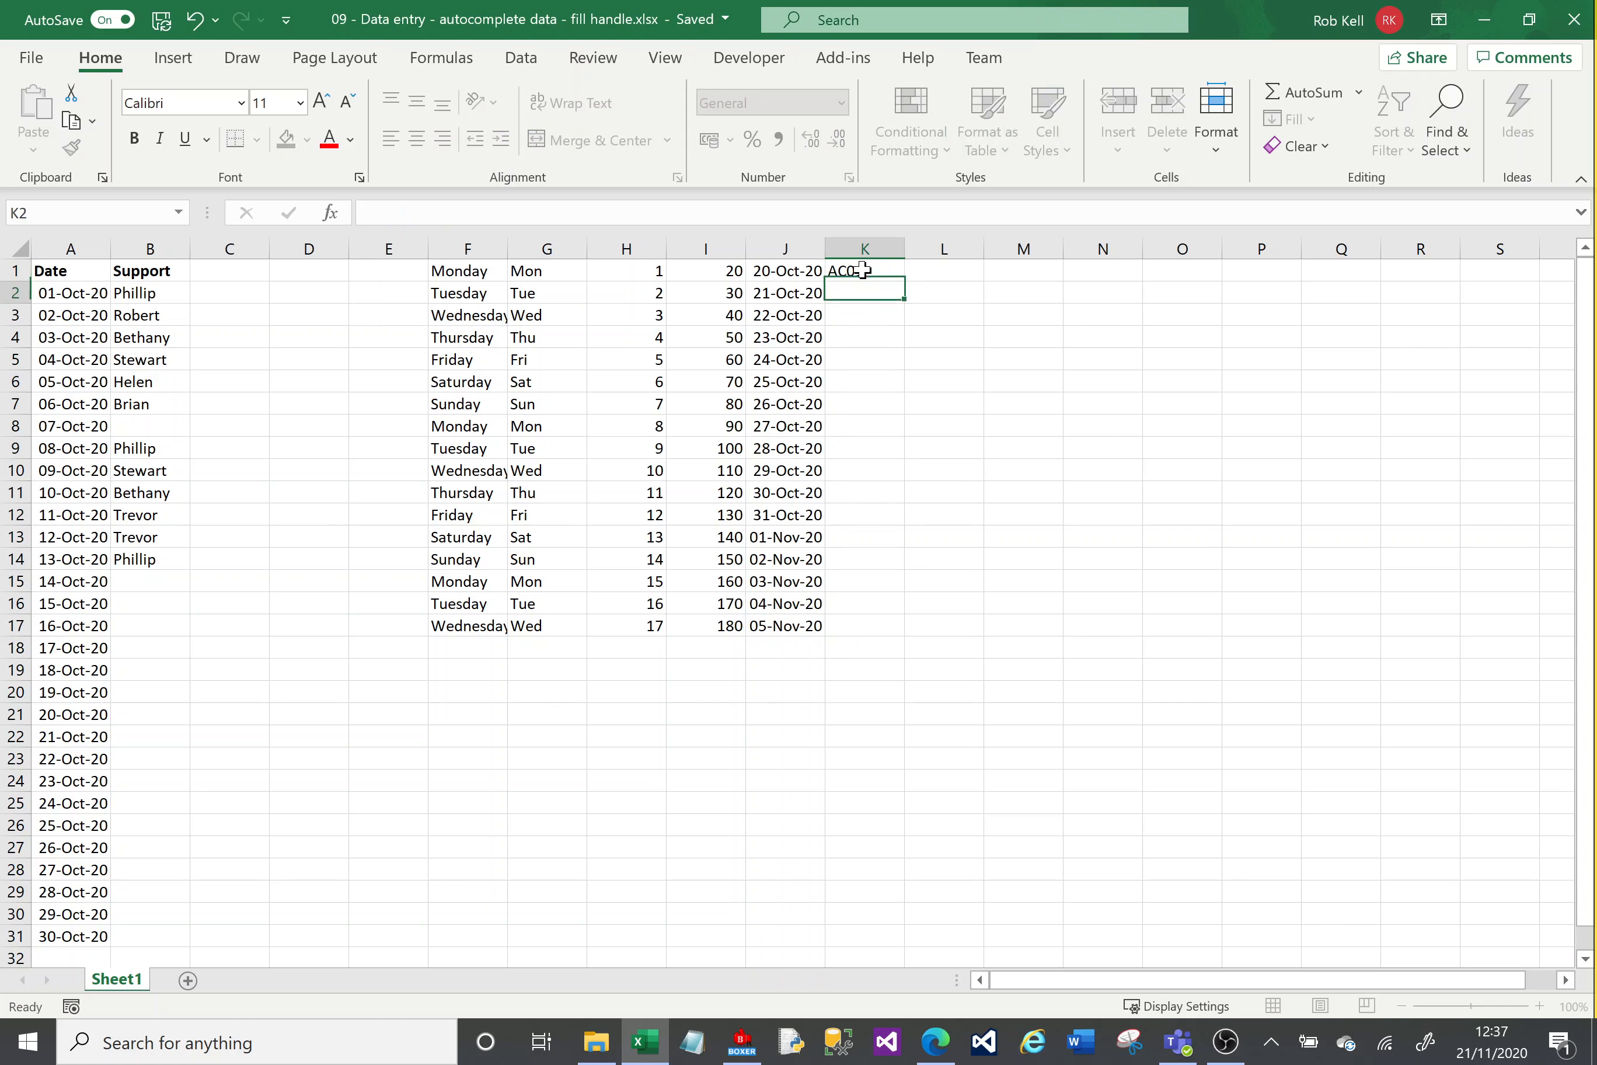
pyautogui.write('AC02')
pyautogui.press('Return')
# Step: Select K1:K2 and fill the AC code series down to row 17
pyautogui.click(863, 269)
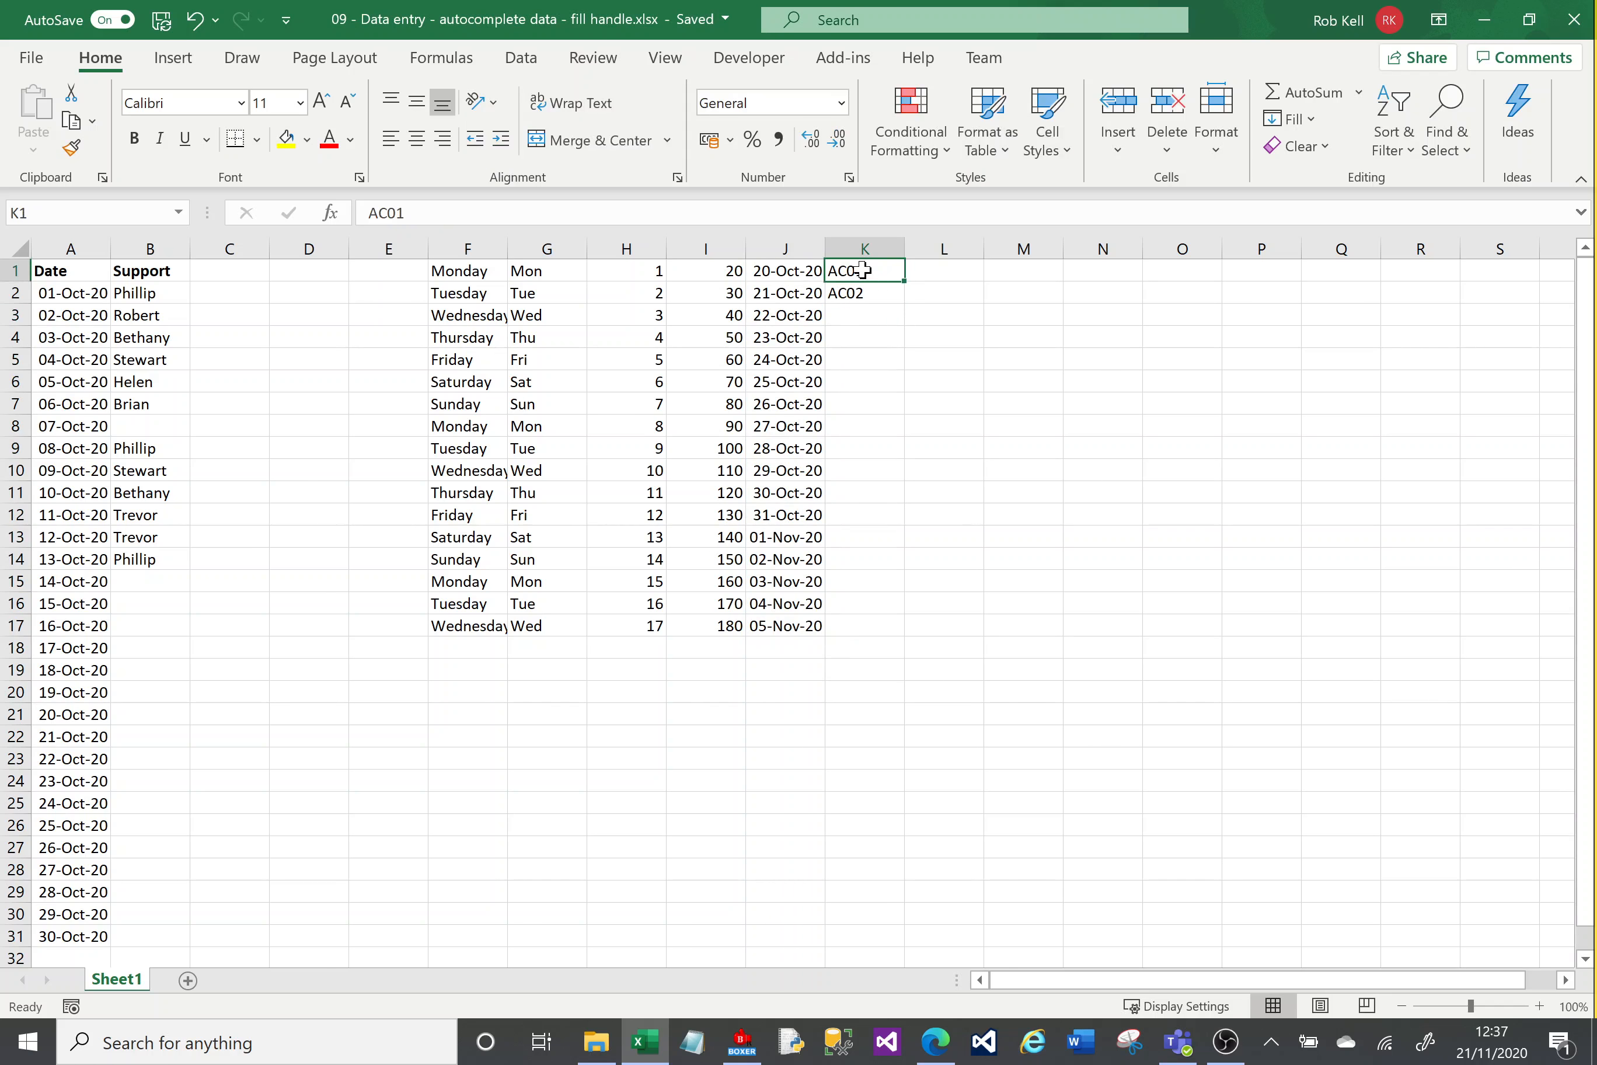
pyautogui.moveTo(862, 270); pyautogui.dragTo(898, 632)
pyautogui.click(939, 409)
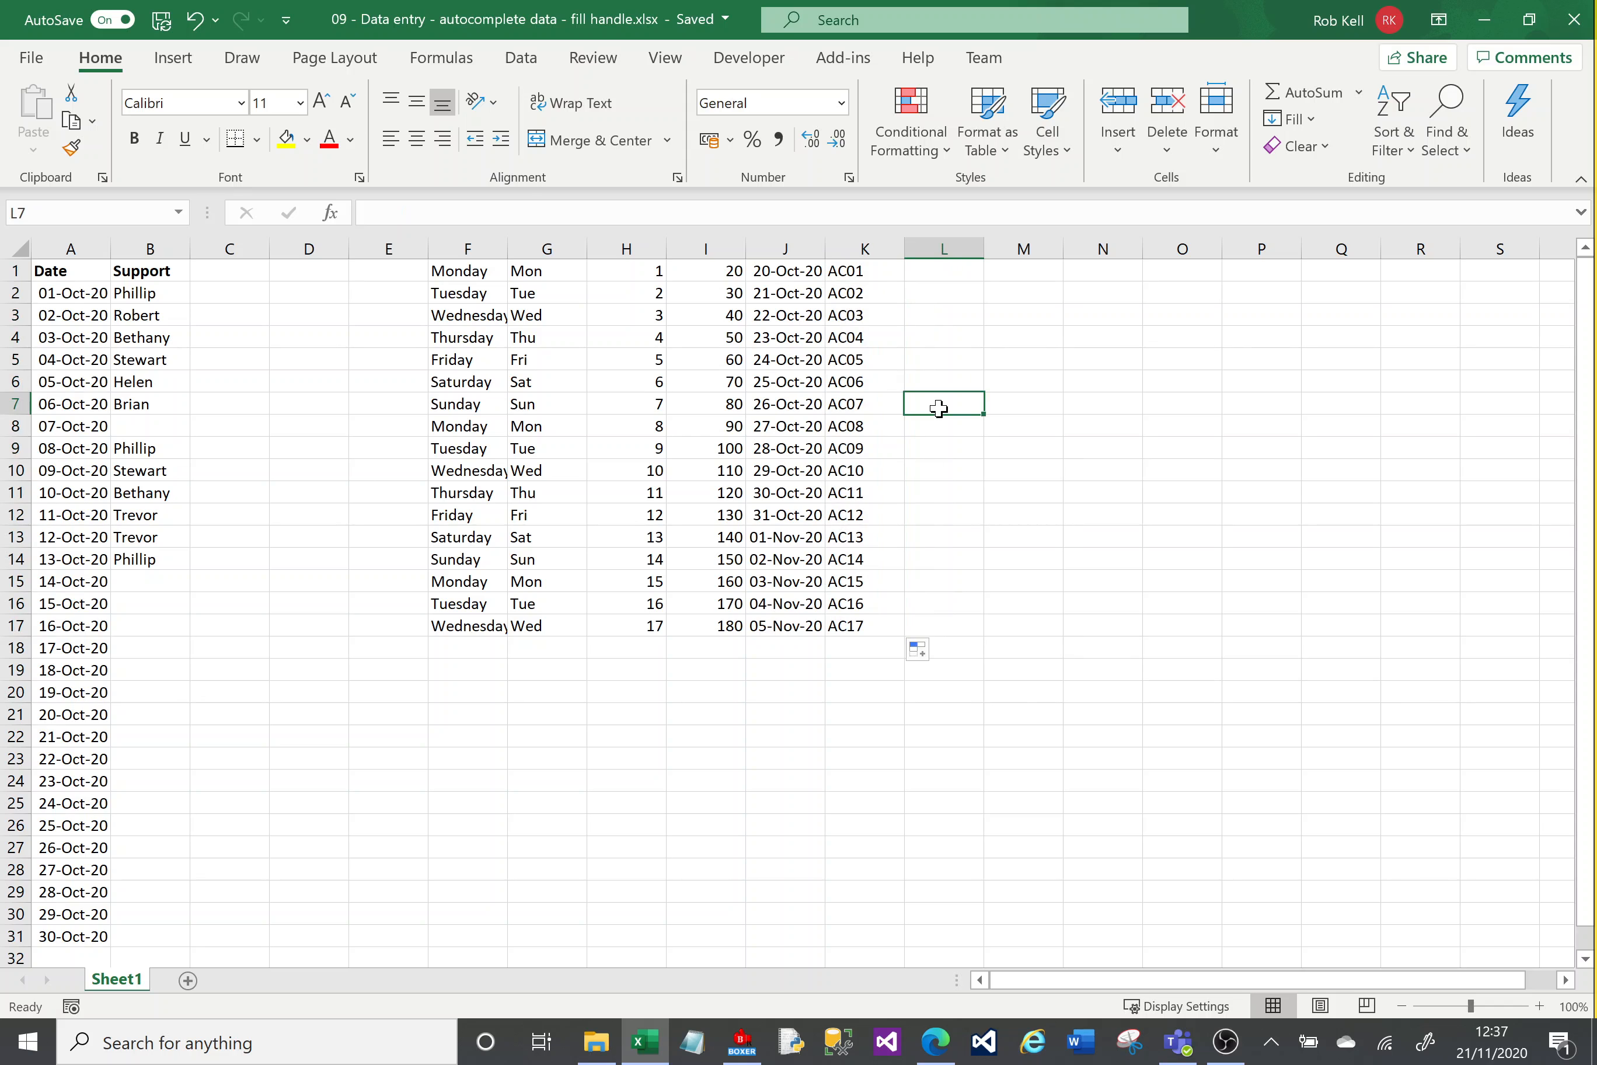